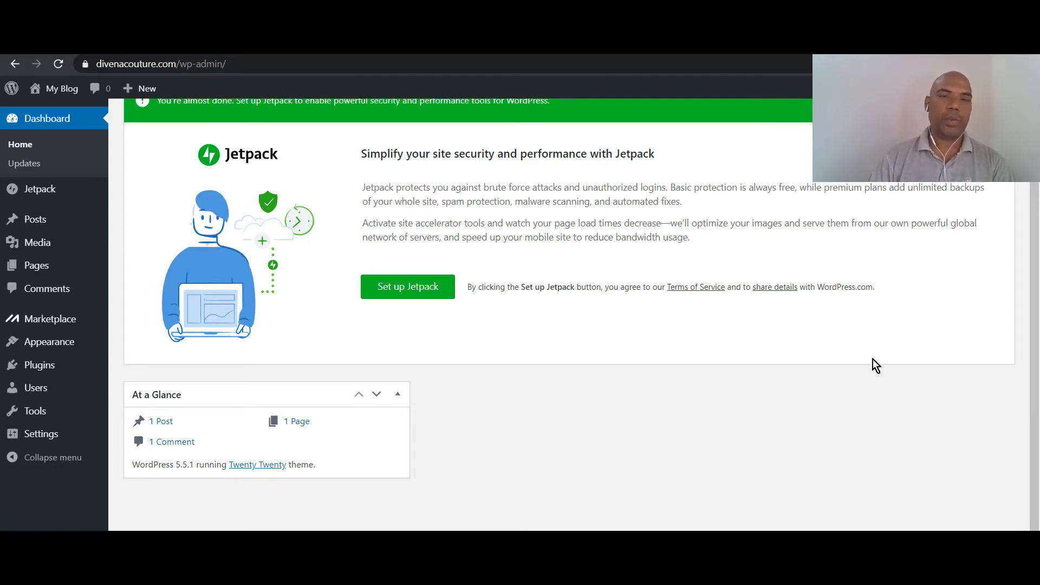
Step: Close the dashboard's screen options and open the live site in a separate browser tab to look over its front page
{"action": "scroll", "coordinate": [810, 394], "scroll_direction": "up", "scroll_amount": 3}
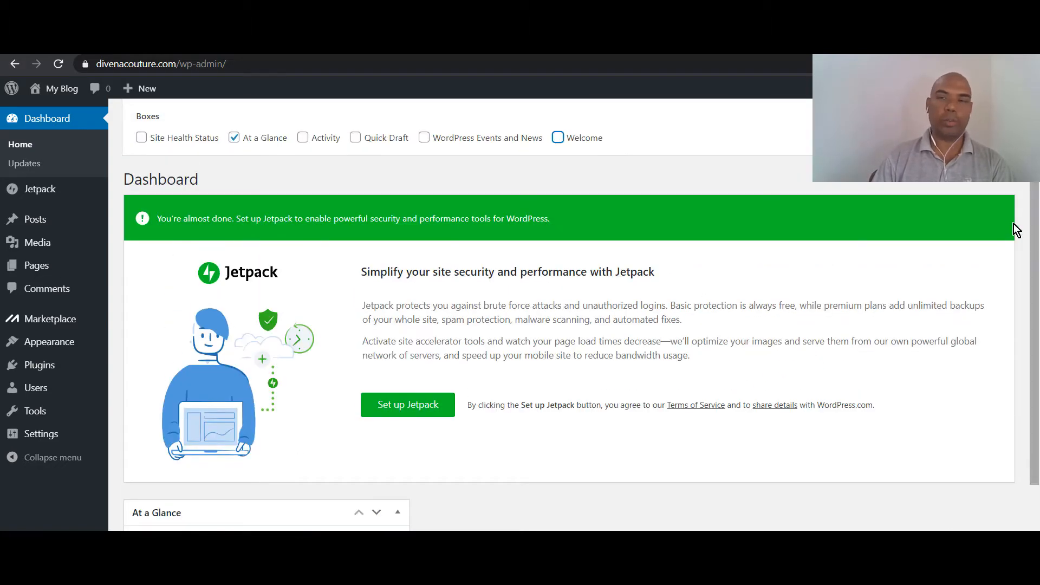
{"action": "left_click", "coordinate": [936, 167]}
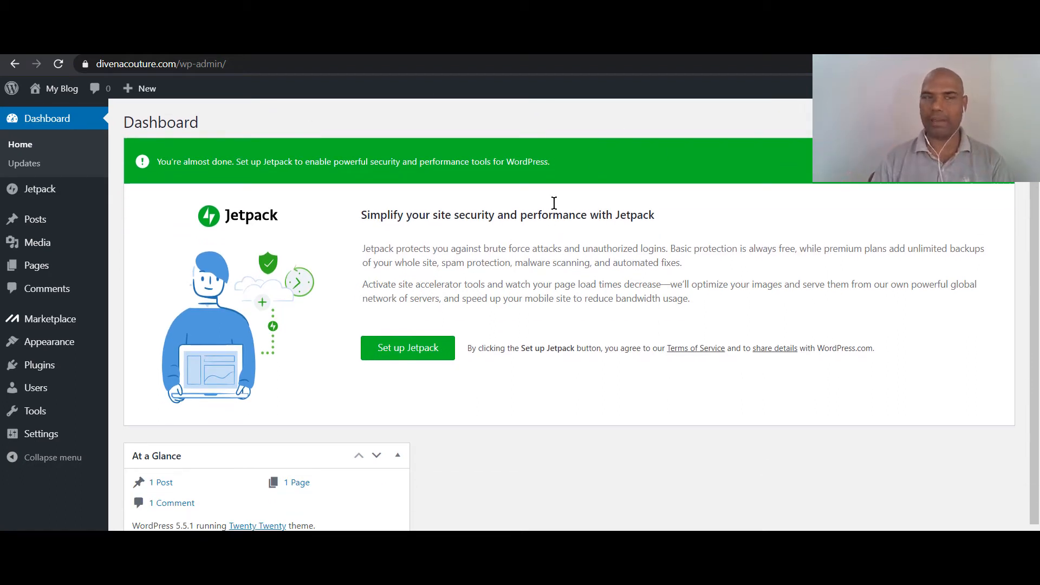
{"action": "mouse_move", "coordinate": [49, 92]}
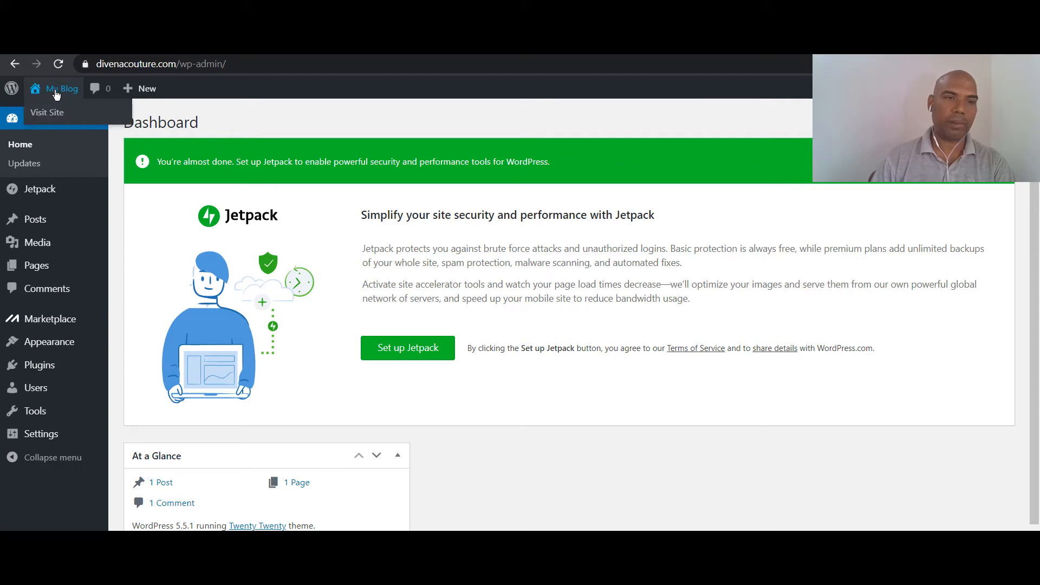
{"action": "right_click", "coordinate": [57, 95]}
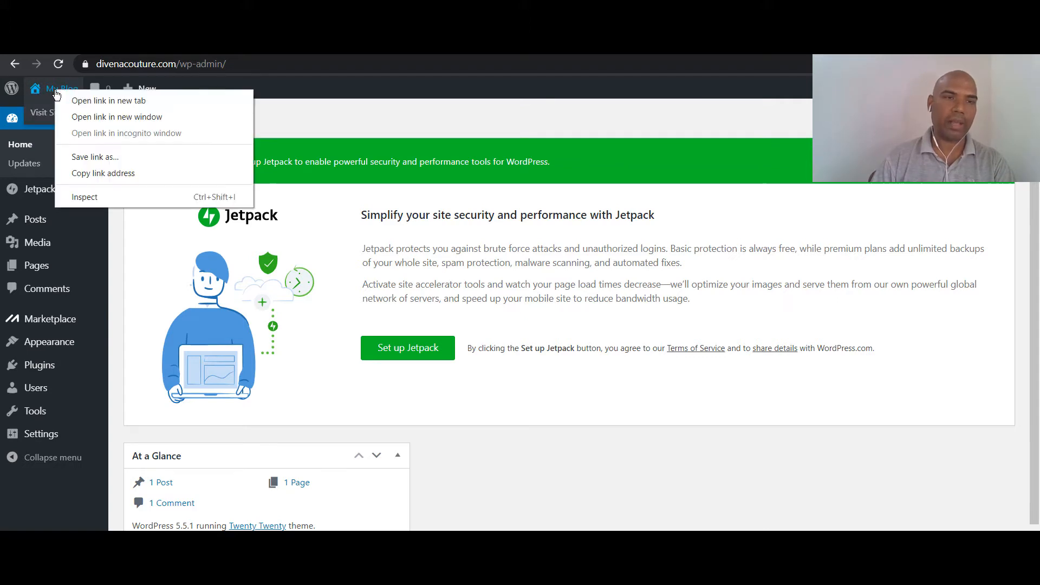
{"action": "left_click", "coordinate": [79, 104]}
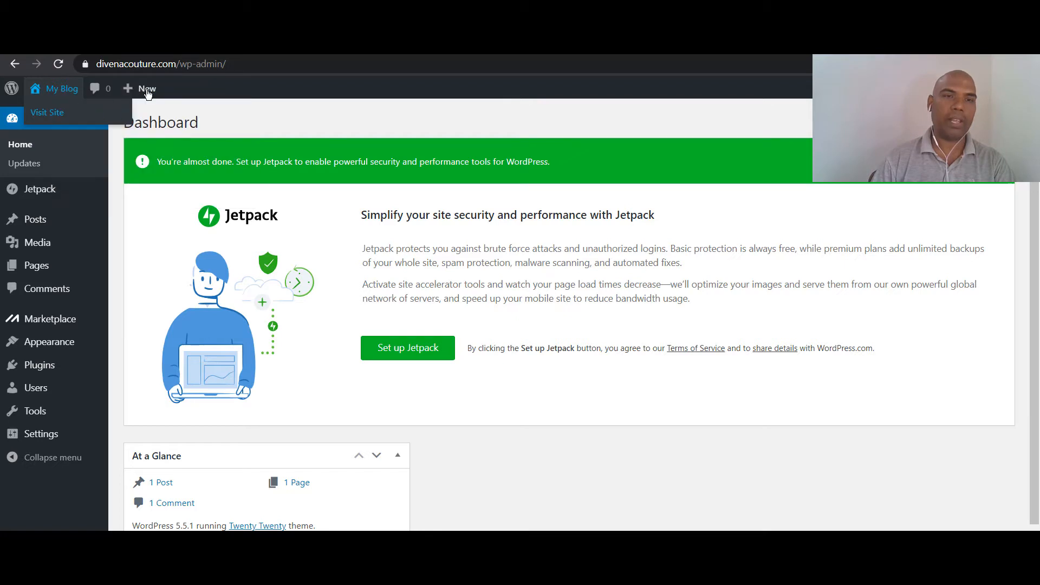
{"action": "left_click", "coordinate": [244, 48]}
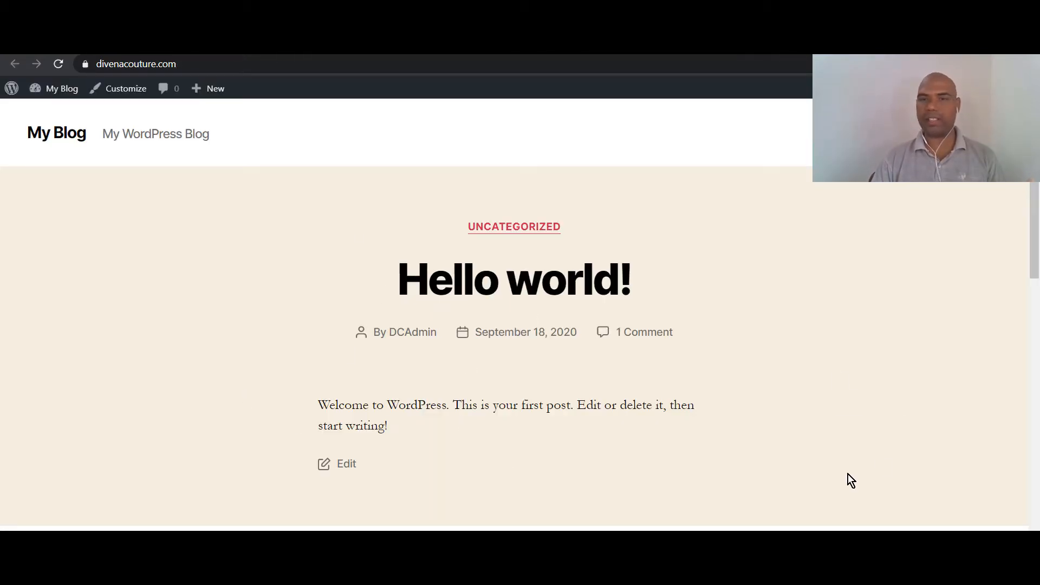
{"action": "scroll", "coordinate": [793, 332], "scroll_direction": "down", "scroll_amount": 10}
{"action": "scroll", "coordinate": [792, 332], "scroll_direction": "up", "scroll_amount": 10}
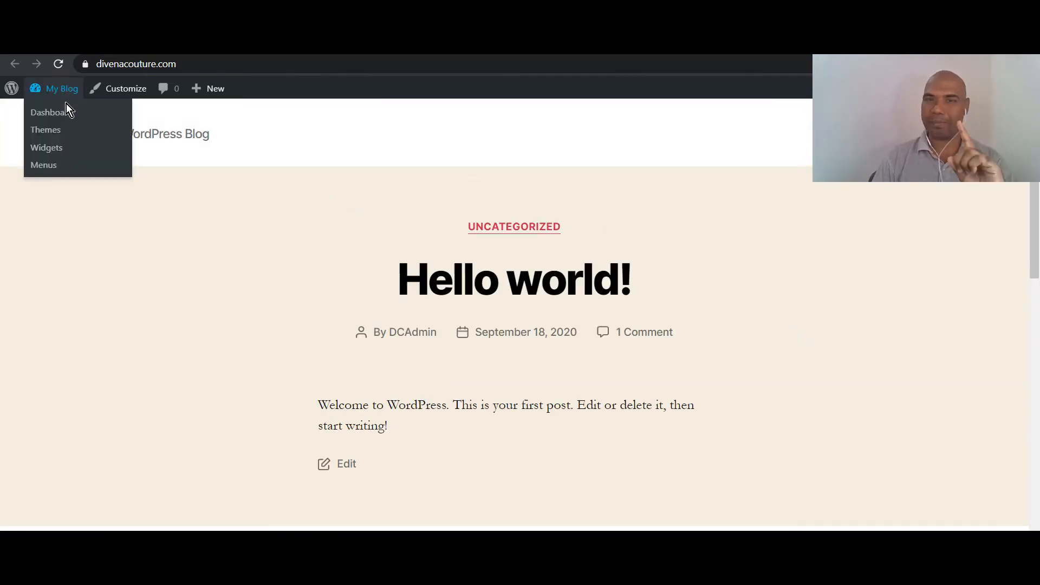
Step: Reload the live site's front page and return to the admin dashboard
{"action": "left_click", "coordinate": [66, 110]}
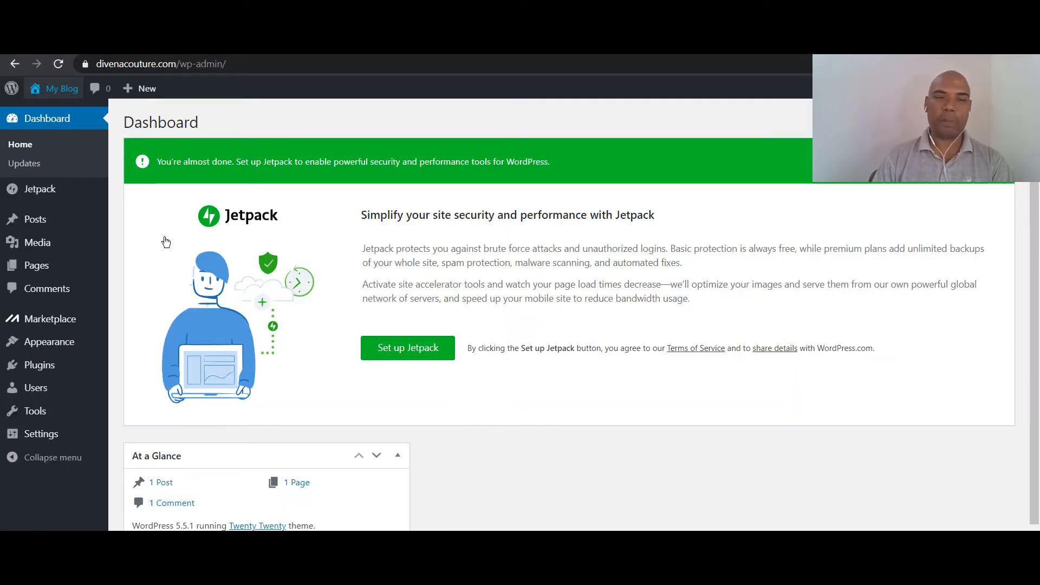
{"action": "left_click", "coordinate": [238, 44]}
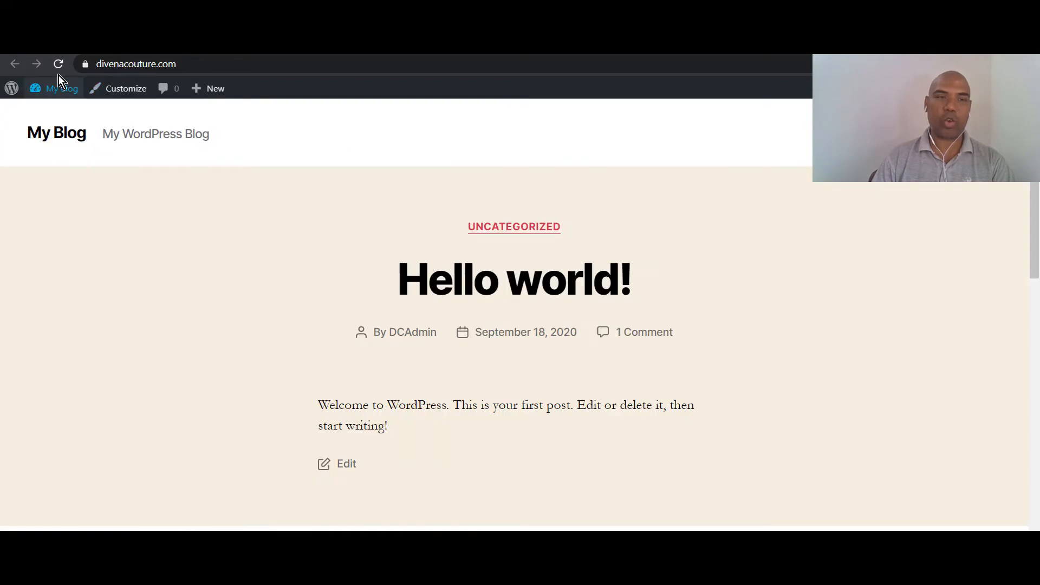
{"action": "right_click", "coordinate": [210, 230]}
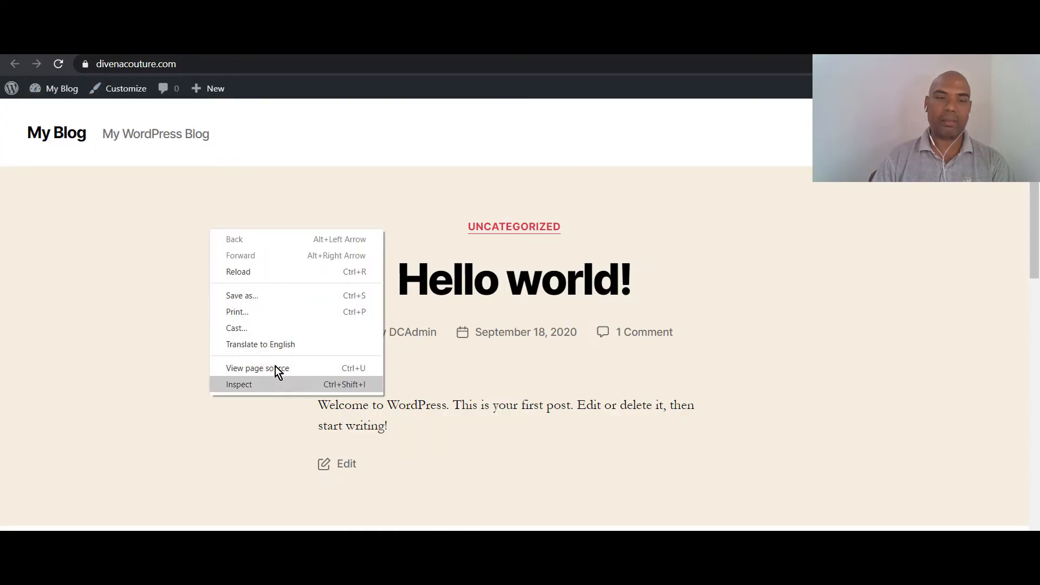
{"action": "left_click", "coordinate": [294, 271]}
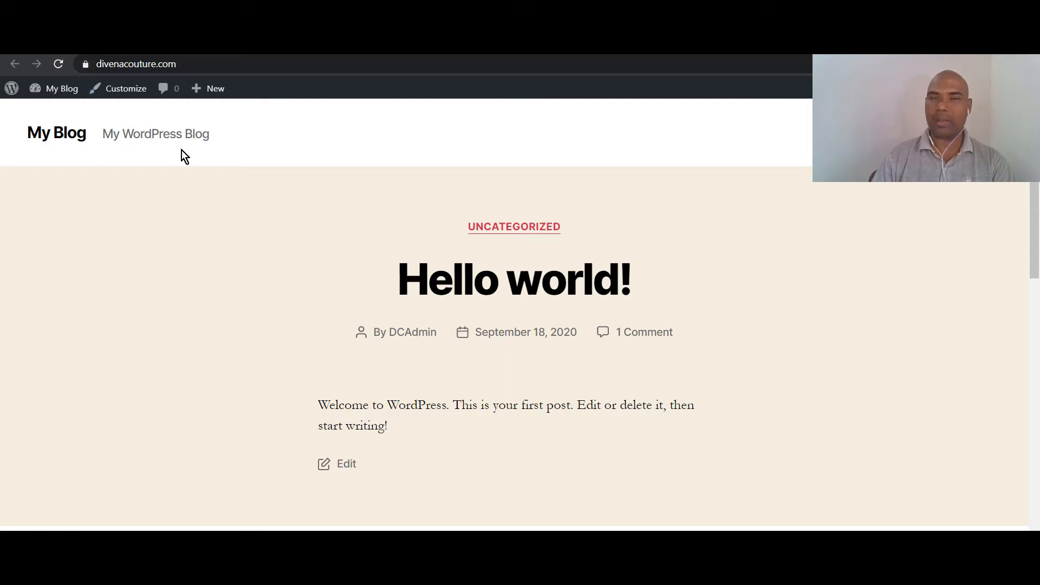
{"action": "left_click", "coordinate": [76, 90]}
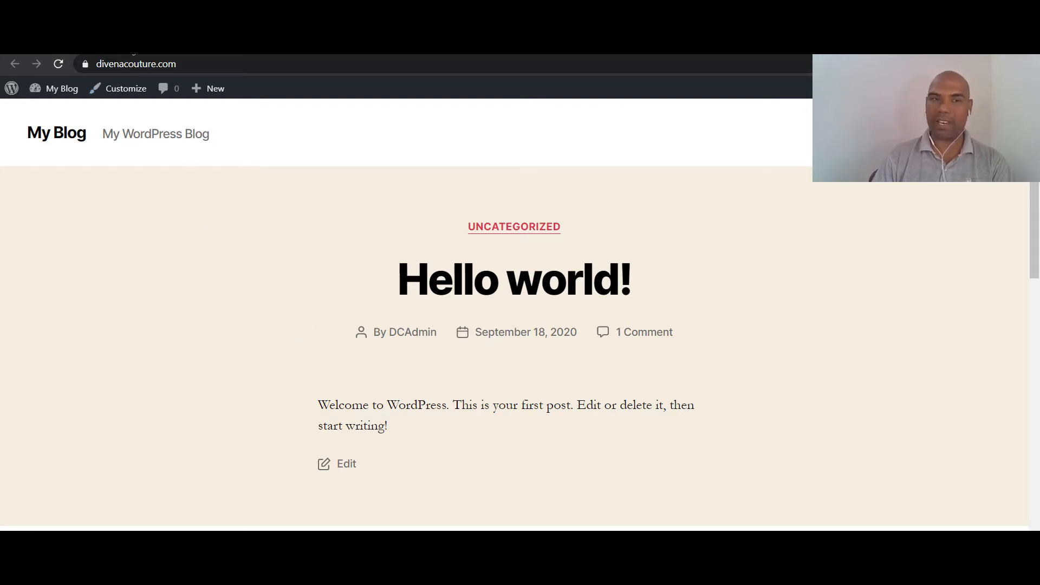
Step: Switch to the mind map, expand the Appearance branch and its Themes topic, and return to the WordPress dashboard
{"action": "key", "text": "alt+Tab"}
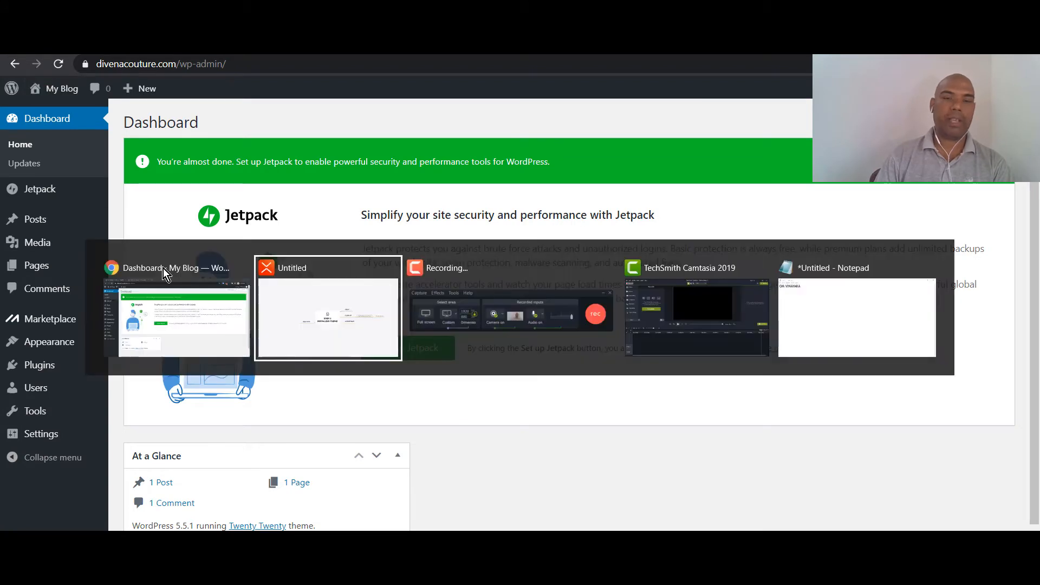
{"action": "left_click", "coordinate": [732, 361]}
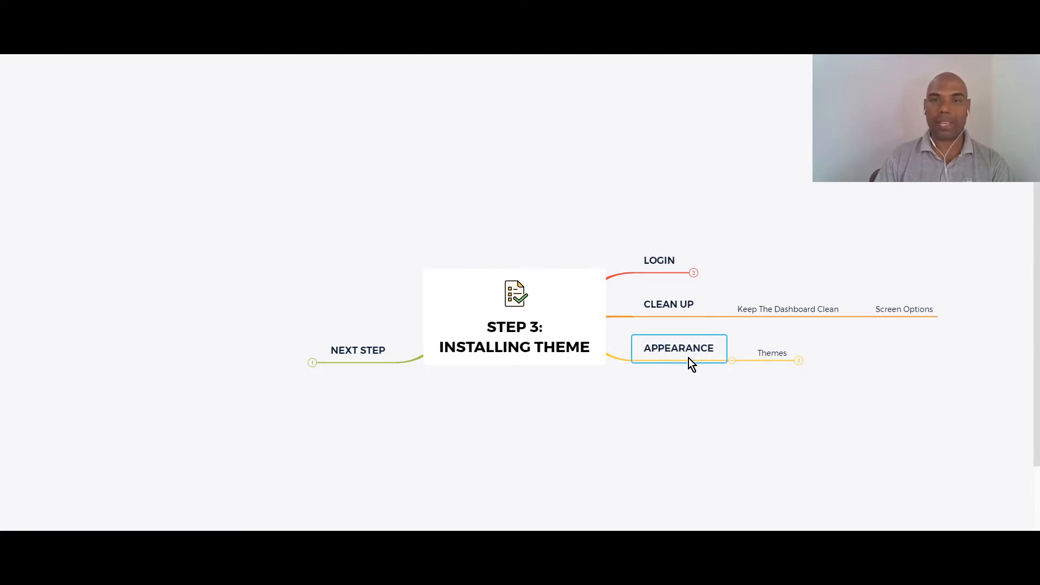
{"action": "left_click", "coordinate": [800, 361]}
{"action": "key", "text": "alt+Tab"}
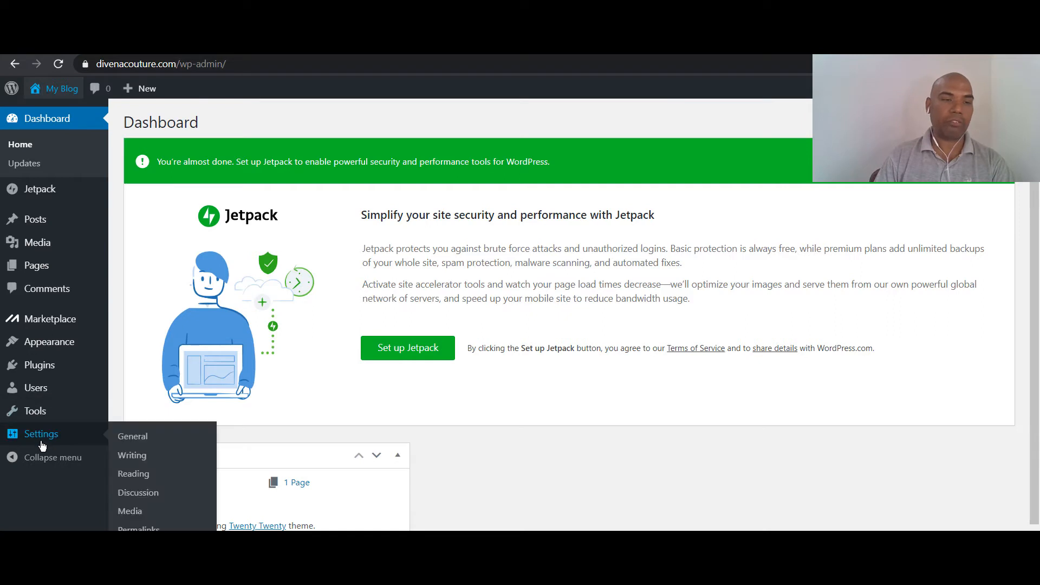
Step: Open the installed themes page and compare the active Twenty Twenty theme with the live site
{"action": "mouse_move", "coordinate": [46, 345]}
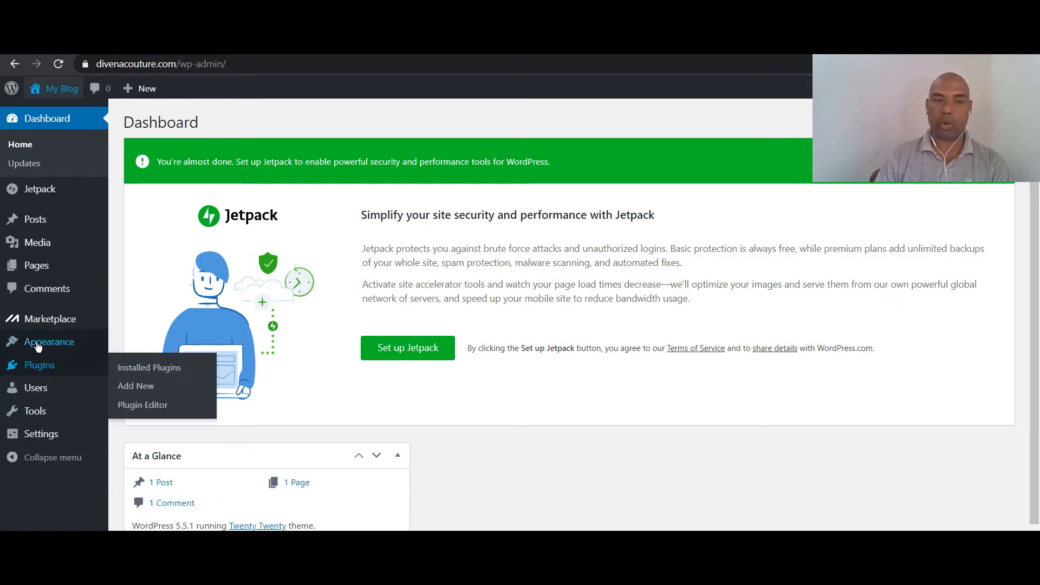
{"action": "left_click", "coordinate": [136, 345]}
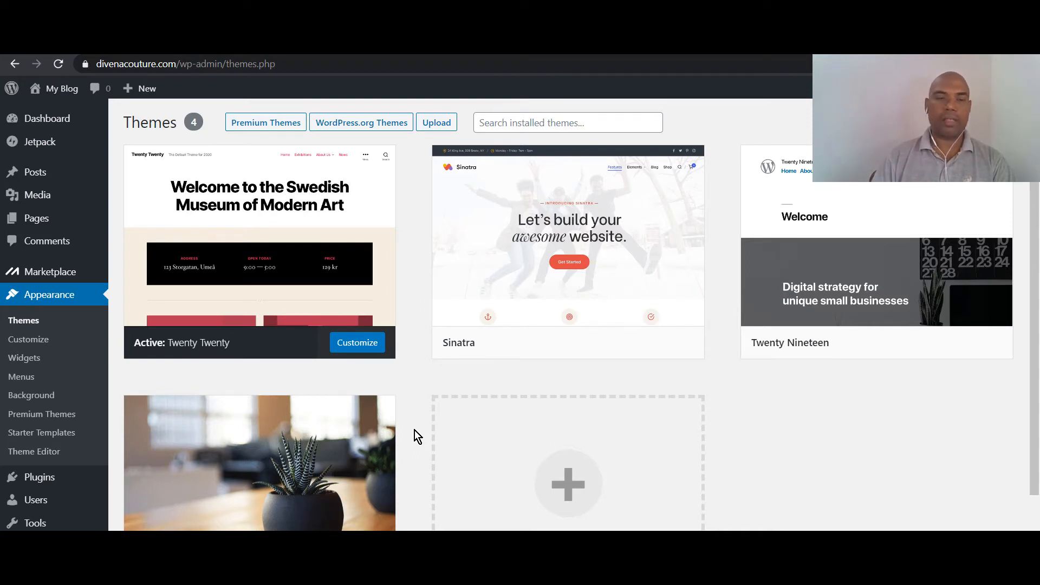
{"action": "key", "text": "ctrl+Tab"}
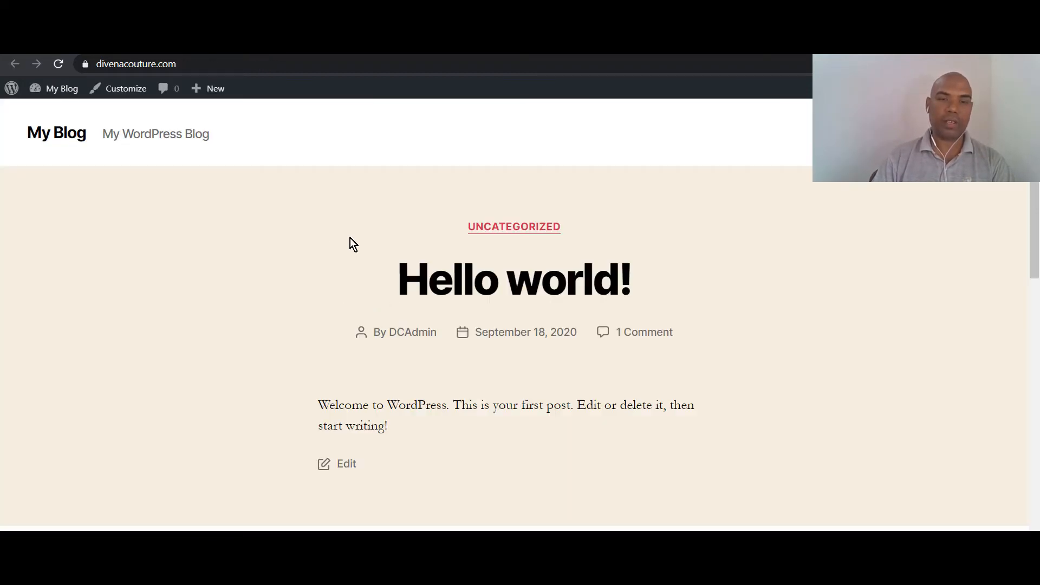
{"action": "key", "text": "ctrl+Tab"}
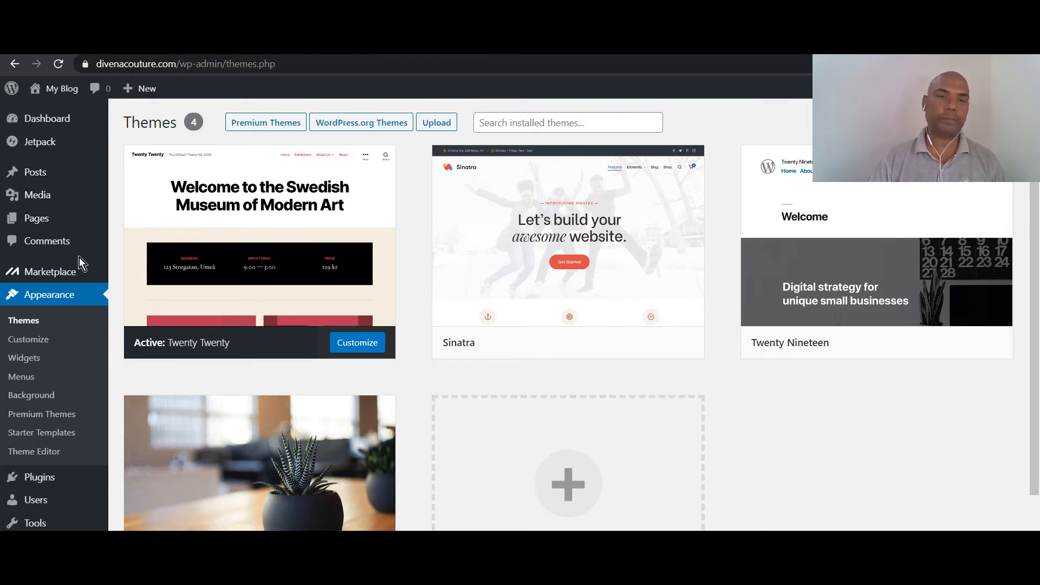
Step: Open the WordPress.org theme catalogue and look through the featured themes
{"action": "left_click", "coordinate": [374, 131]}
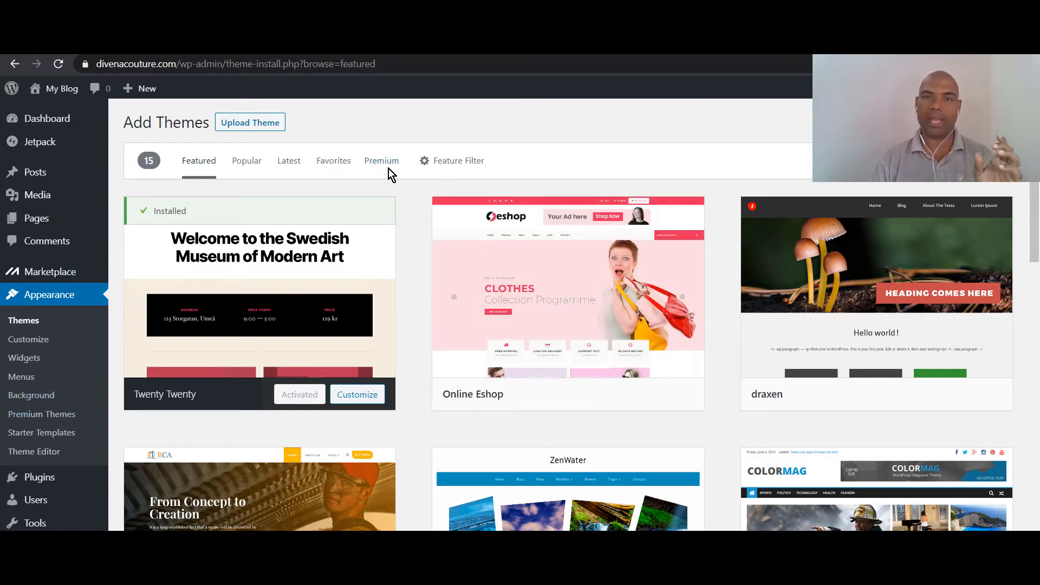
{"action": "mouse_move", "coordinate": [525, 329]}
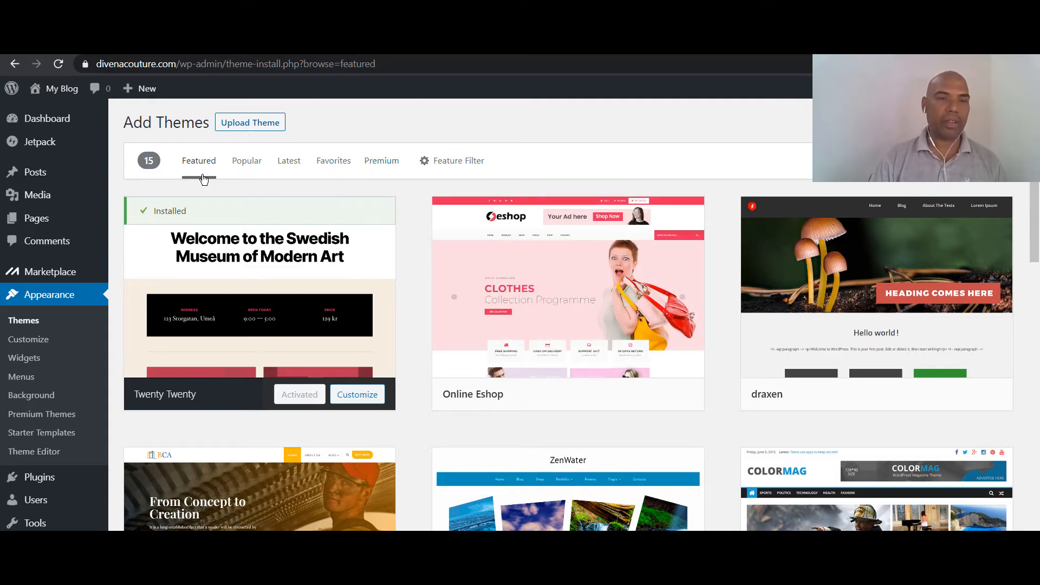
{"action": "scroll", "coordinate": [575, 361], "scroll_direction": "down", "scroll_amount": 15}
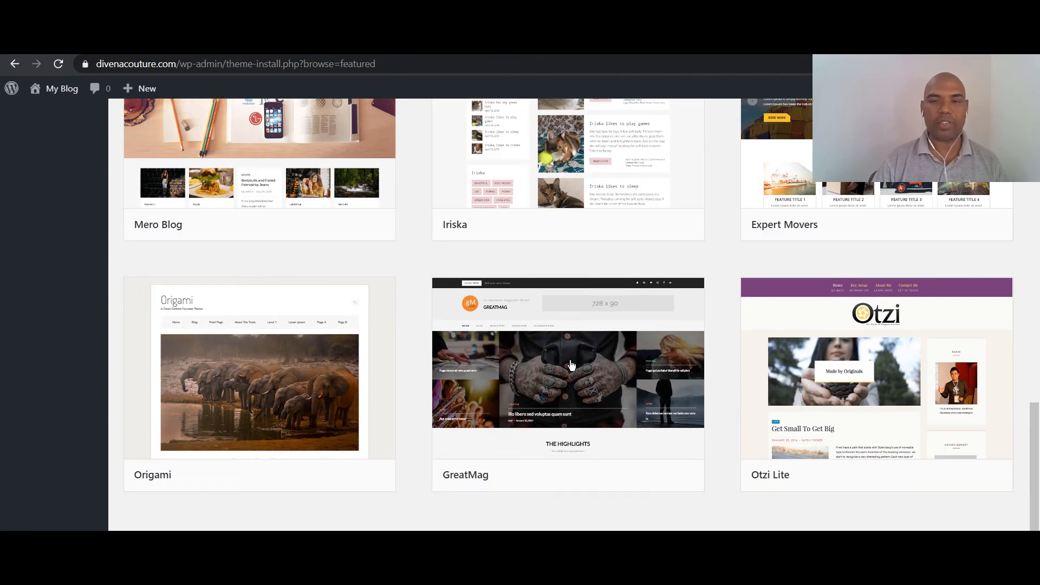
{"action": "scroll", "coordinate": [571, 362], "scroll_direction": "up", "scroll_amount": 8}
{"action": "scroll", "coordinate": [568, 363], "scroll_direction": "up", "scroll_amount": 10}
Step: Look through the popular themes in the catalogue
{"action": "left_click", "coordinate": [255, 164]}
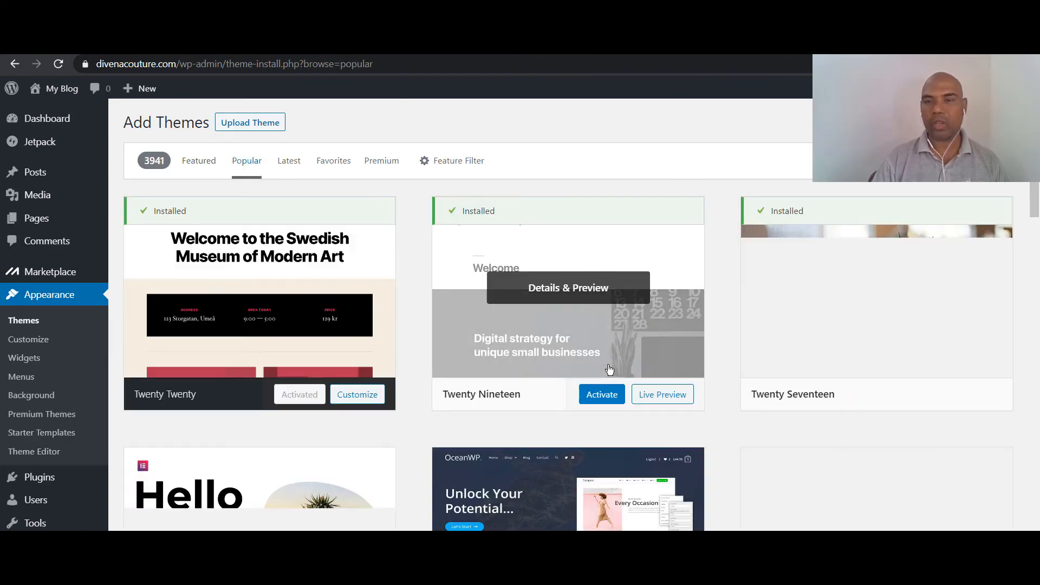
{"action": "scroll", "coordinate": [609, 374], "scroll_direction": "down", "scroll_amount": 15}
{"action": "scroll", "coordinate": [609, 376], "scroll_direction": "down", "scroll_amount": 20}
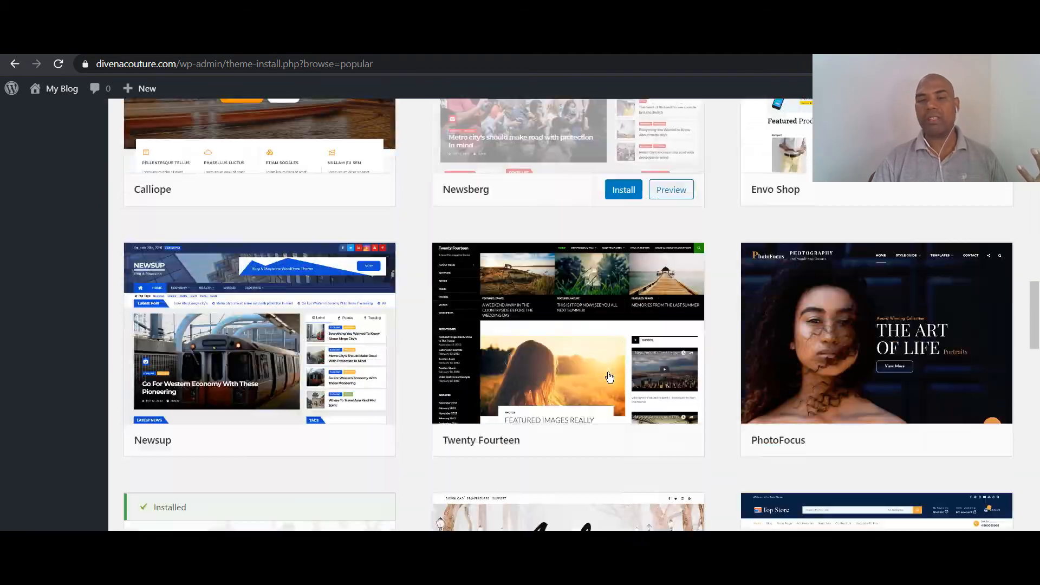
{"action": "scroll", "coordinate": [609, 378], "scroll_direction": "down", "scroll_amount": 20}
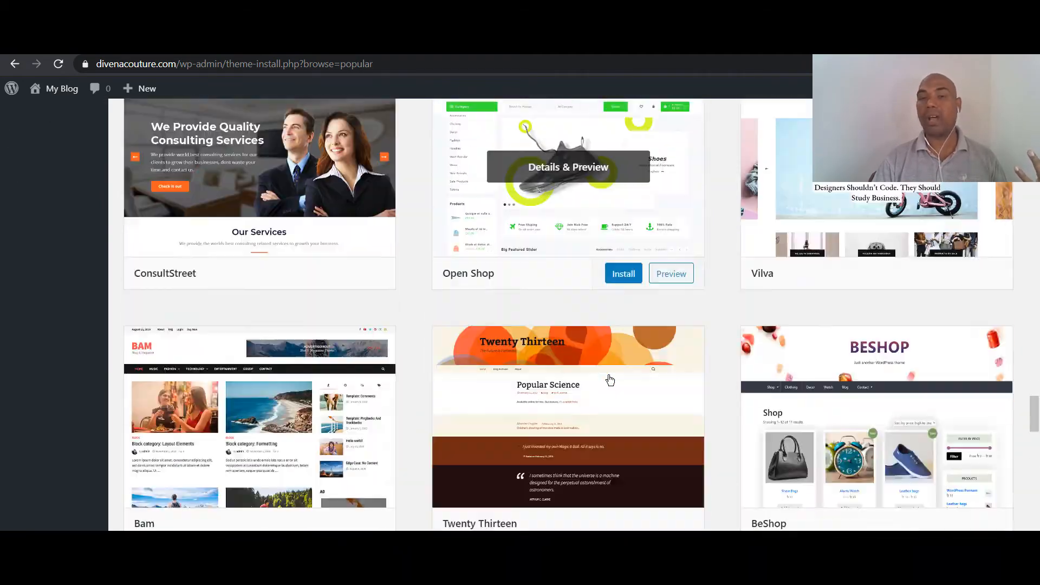
{"action": "scroll", "coordinate": [609, 383], "scroll_direction": "down", "scroll_amount": 10}
{"action": "scroll", "coordinate": [602, 325], "scroll_direction": "up", "scroll_amount": 20}
{"action": "scroll", "coordinate": [600, 314], "scroll_direction": "up", "scroll_amount": 20}
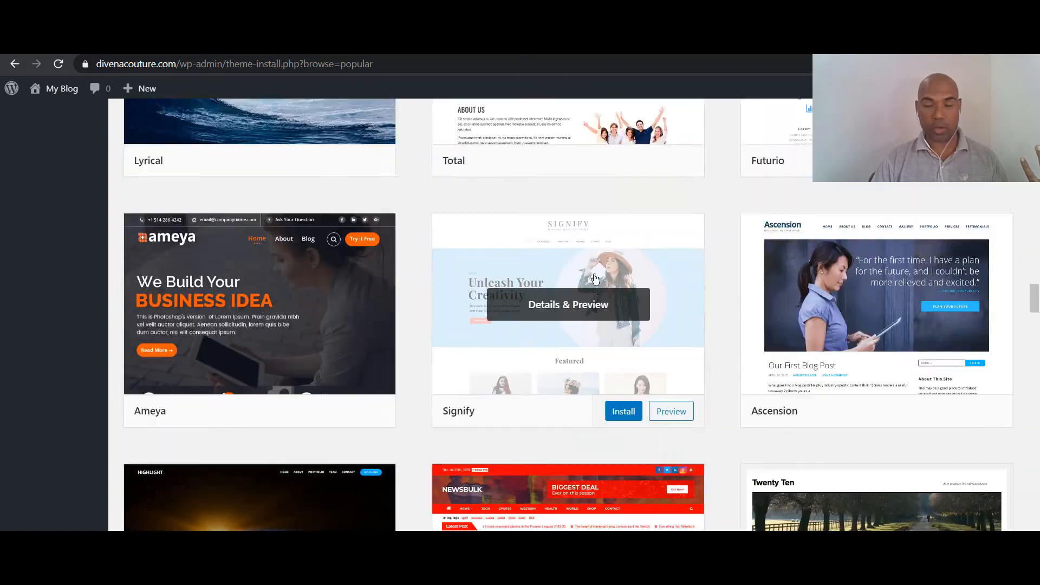
{"action": "scroll", "coordinate": [591, 259], "scroll_direction": "up", "scroll_amount": 10}
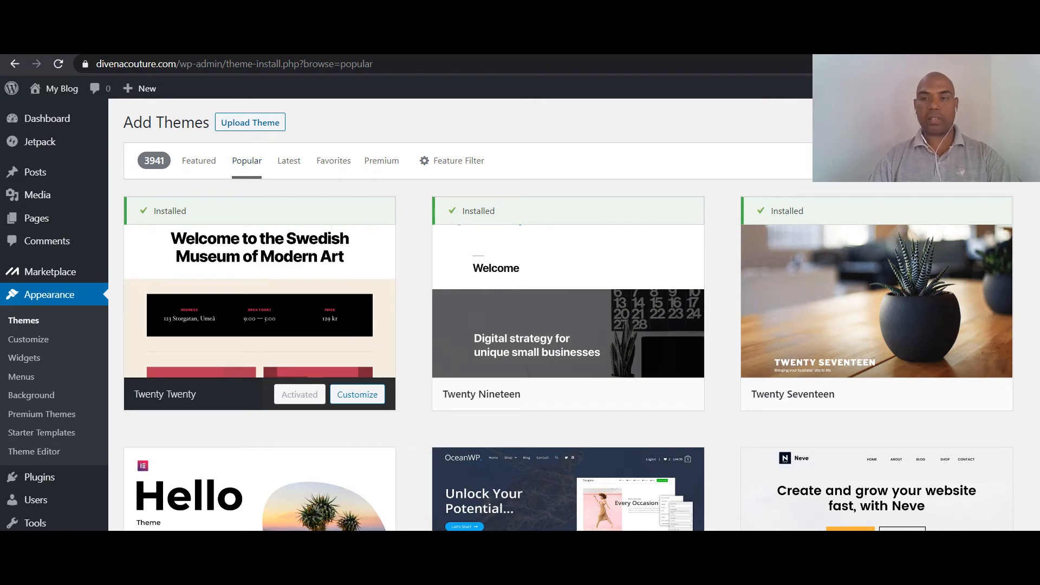
Step: Find the Astra theme by searching the catalogue for "astra", and install and activate it
{"action": "left_click", "coordinate": [914, 163]}
{"action": "type", "text": "astra"}
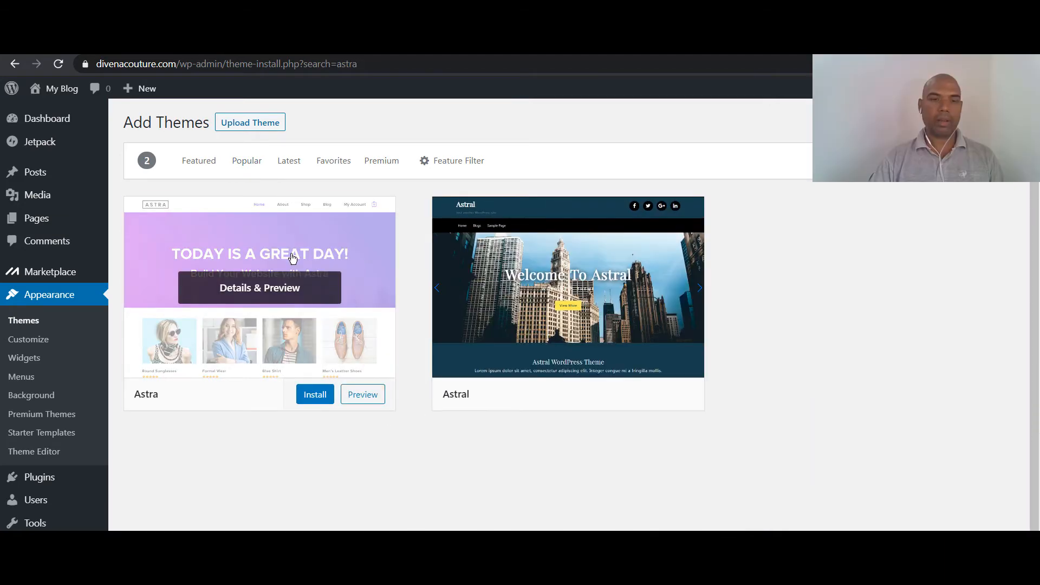
{"action": "left_click", "coordinate": [291, 257]}
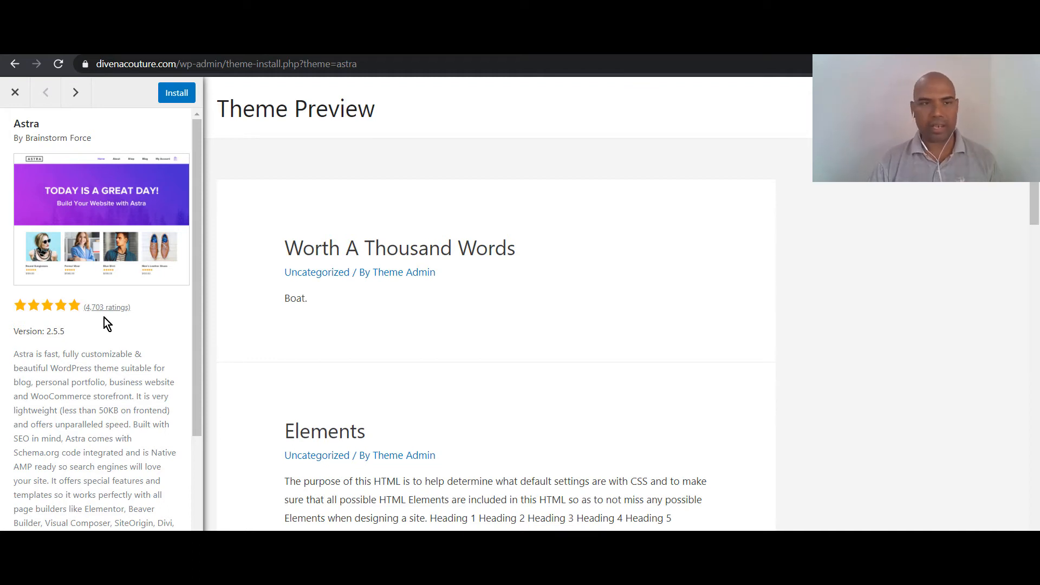
{"action": "left_click", "coordinate": [169, 98]}
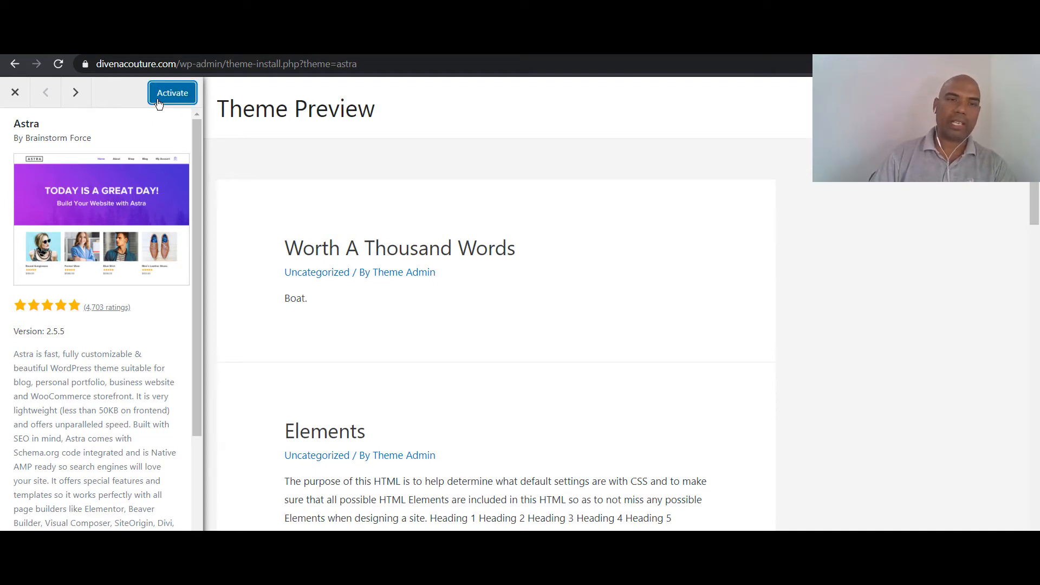
{"action": "left_click", "coordinate": [165, 102]}
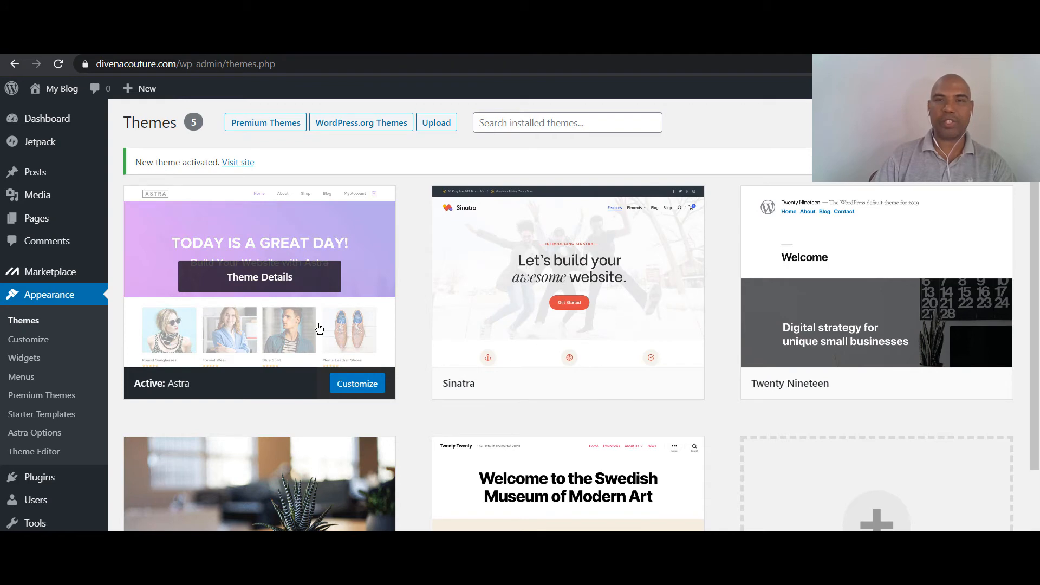
Step: Reload the live site to check its look with the Astra theme, and return to the installed themes page
{"action": "left_click", "coordinate": [208, 46]}
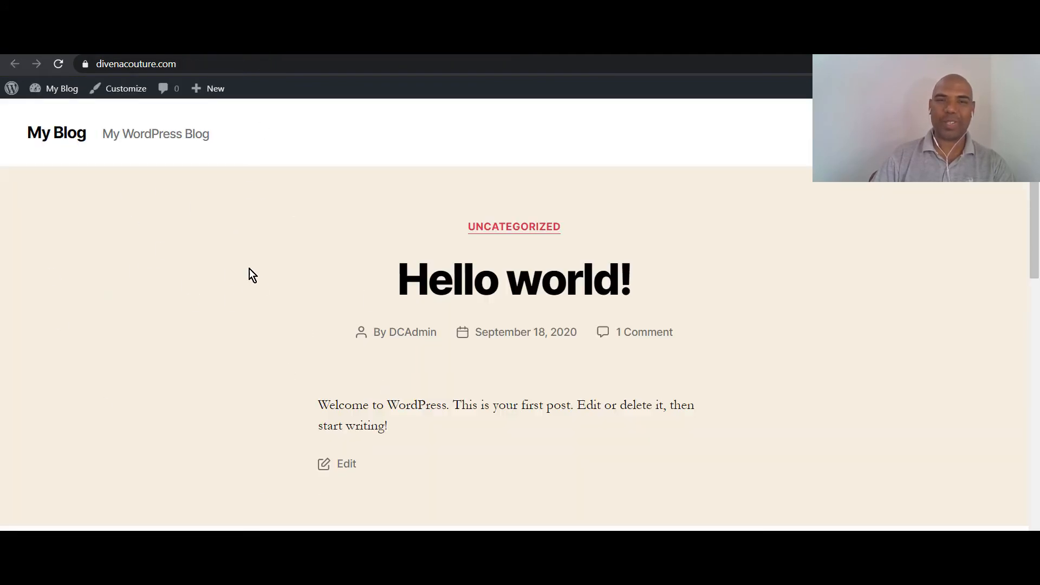
{"action": "right_click", "coordinate": [179, 240]}
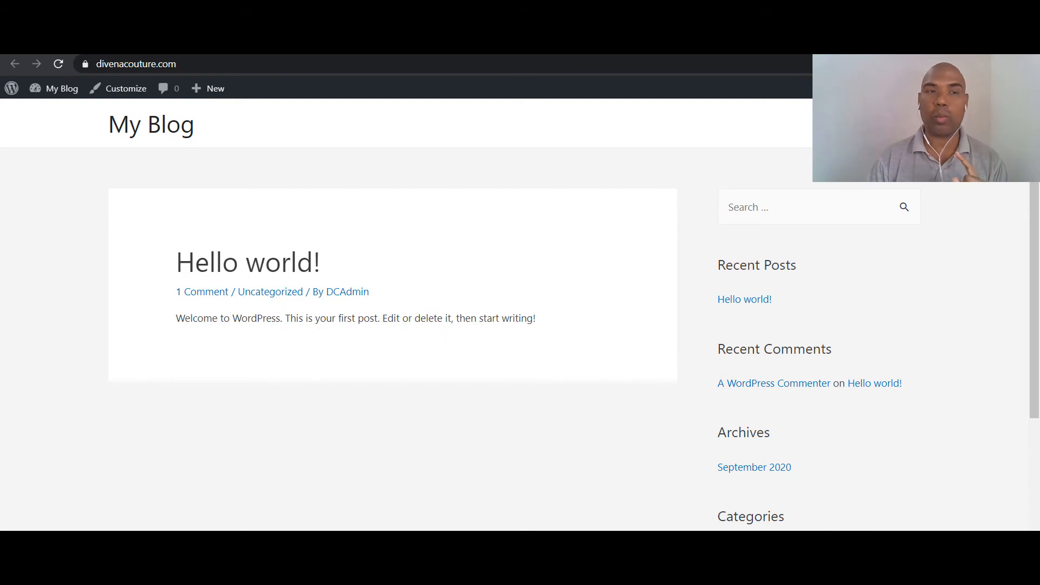
{"action": "left_click", "coordinate": [88, 42]}
{"action": "mouse_move", "coordinate": [223, 300]}
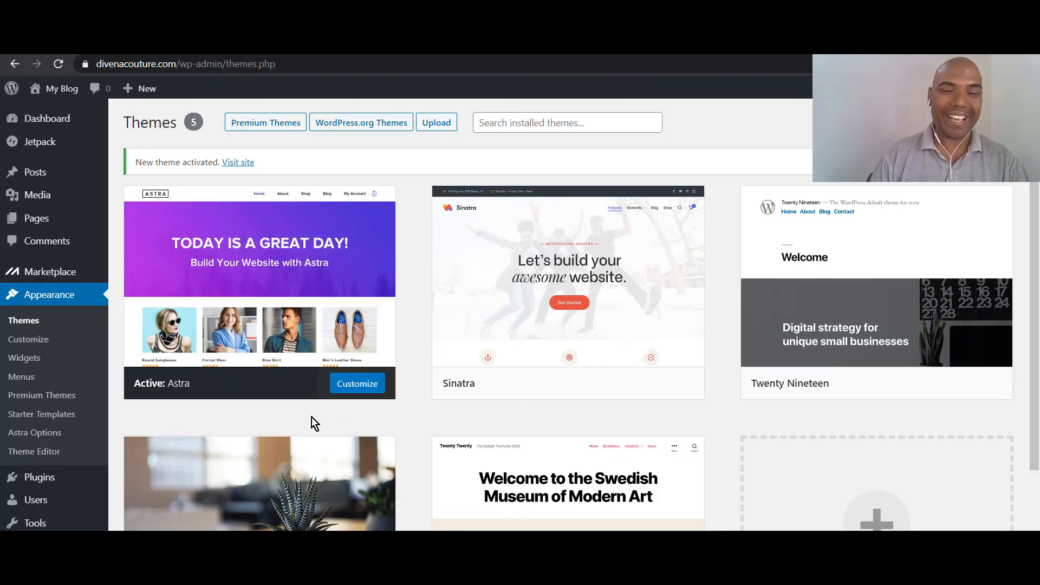
{"action": "mouse_move", "coordinate": [275, 399]}
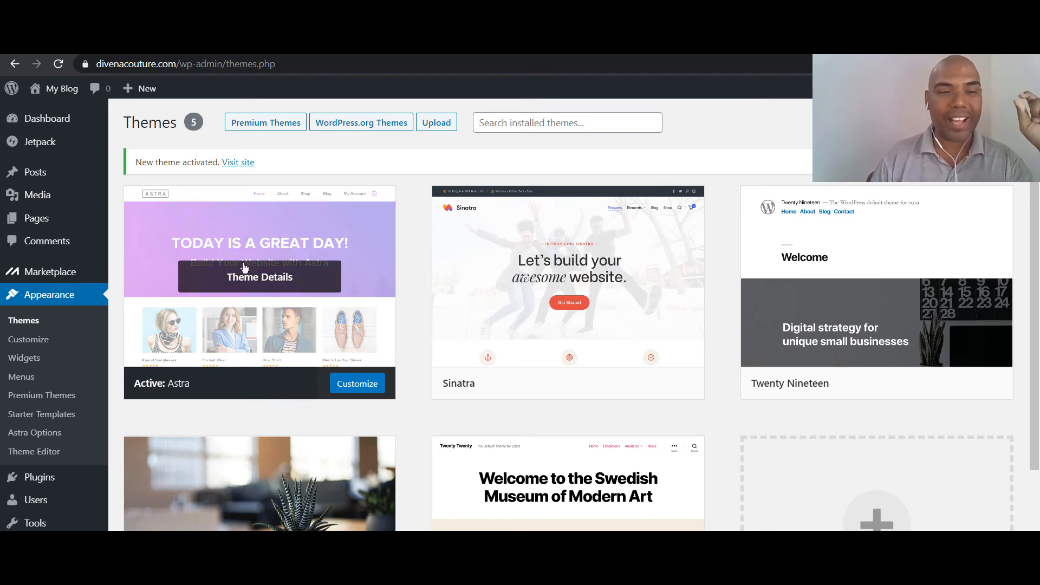
Step: Open the details of the active Astra theme and read through its description and tags
{"action": "left_click", "coordinate": [236, 241]}
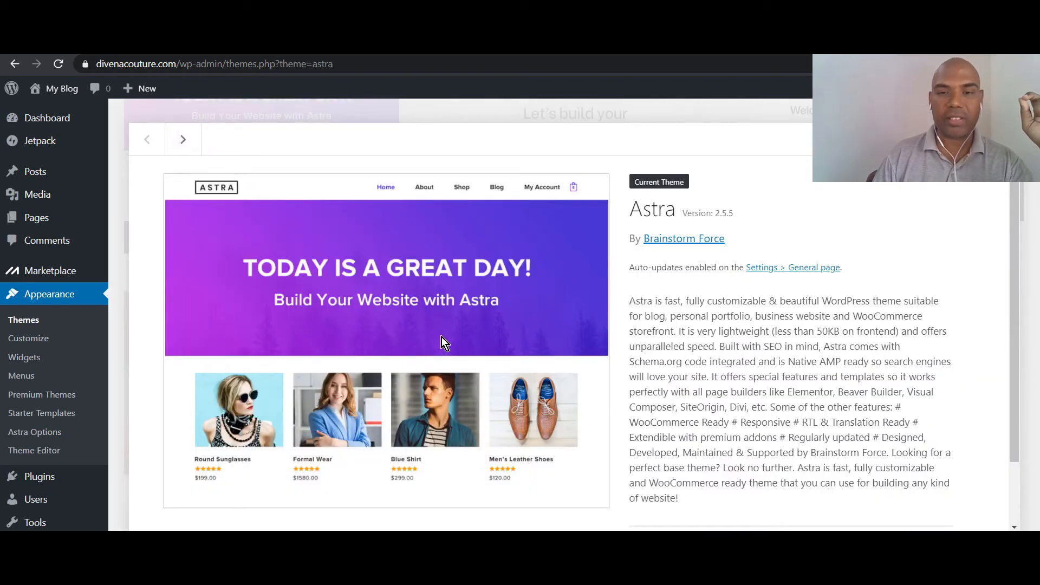
{"action": "scroll", "coordinate": [339, 319], "scroll_direction": "down", "scroll_amount": 2}
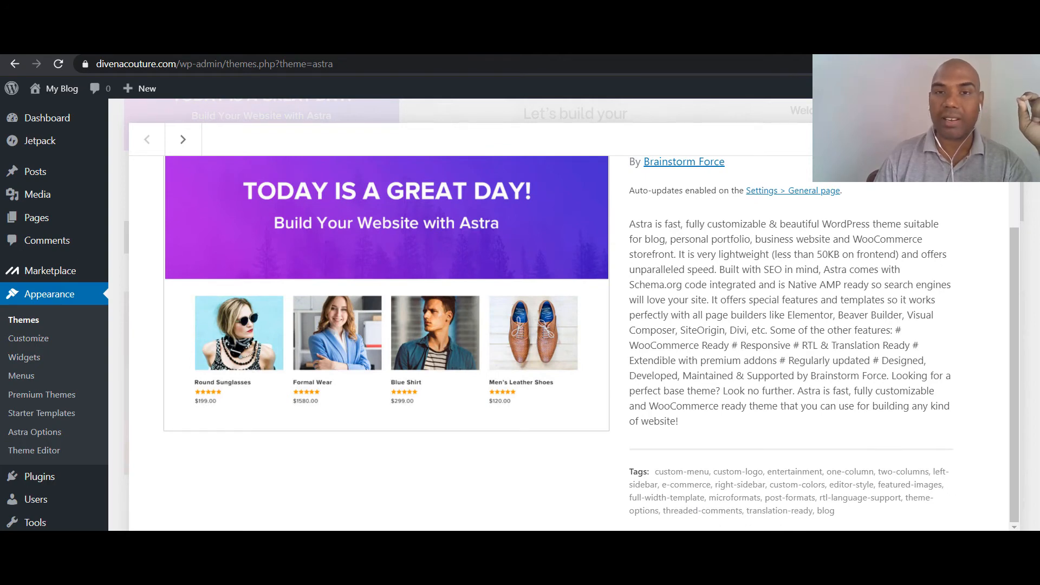
{"action": "scroll", "coordinate": [637, 468], "scroll_direction": "up", "scroll_amount": 2}
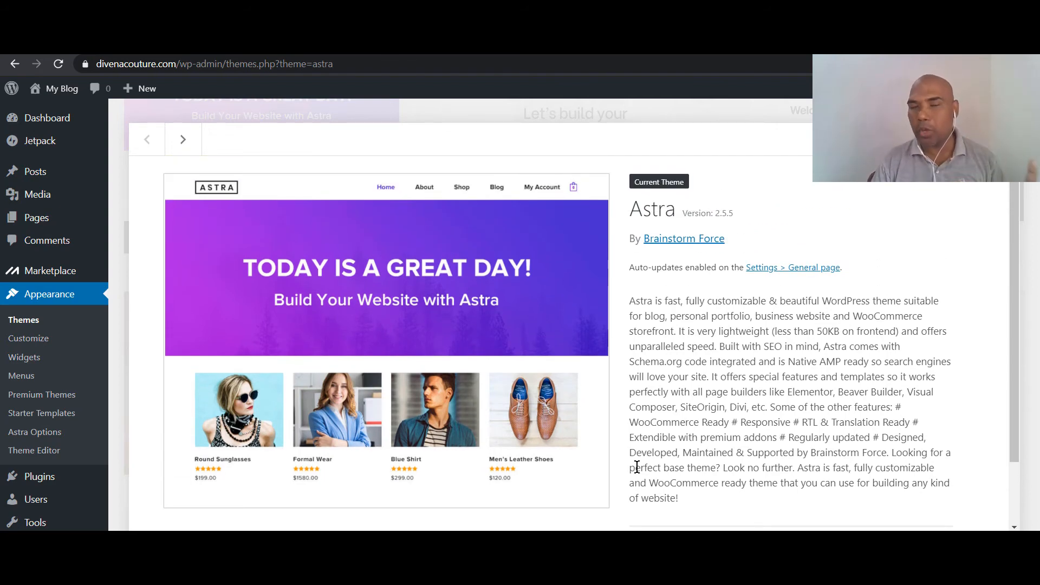
{"action": "key", "text": "F5"}
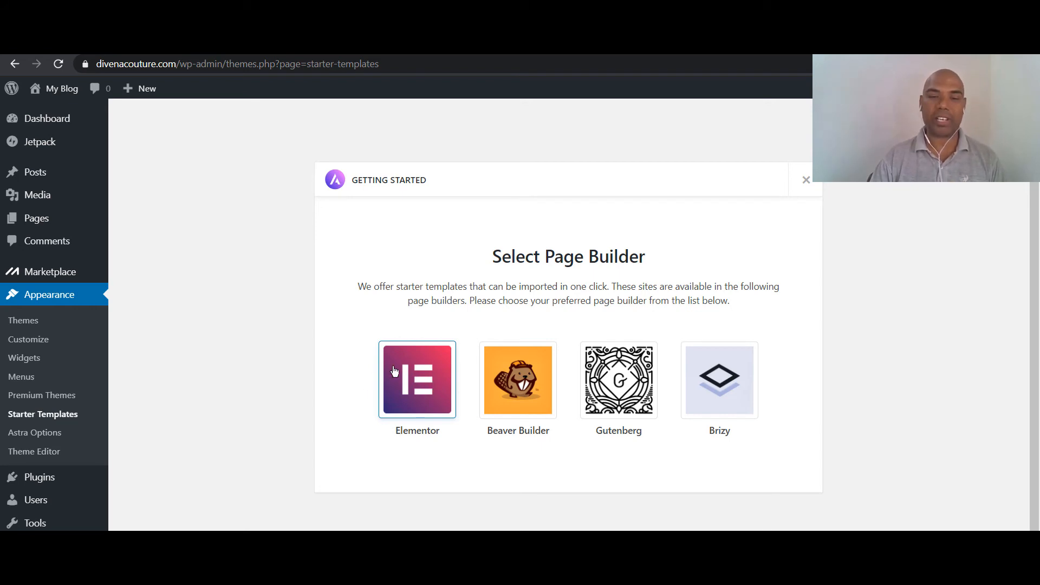
Step: Choose Elementor as the page builder for the starter templates and look through the template gallery
{"action": "left_click", "coordinate": [394, 388]}
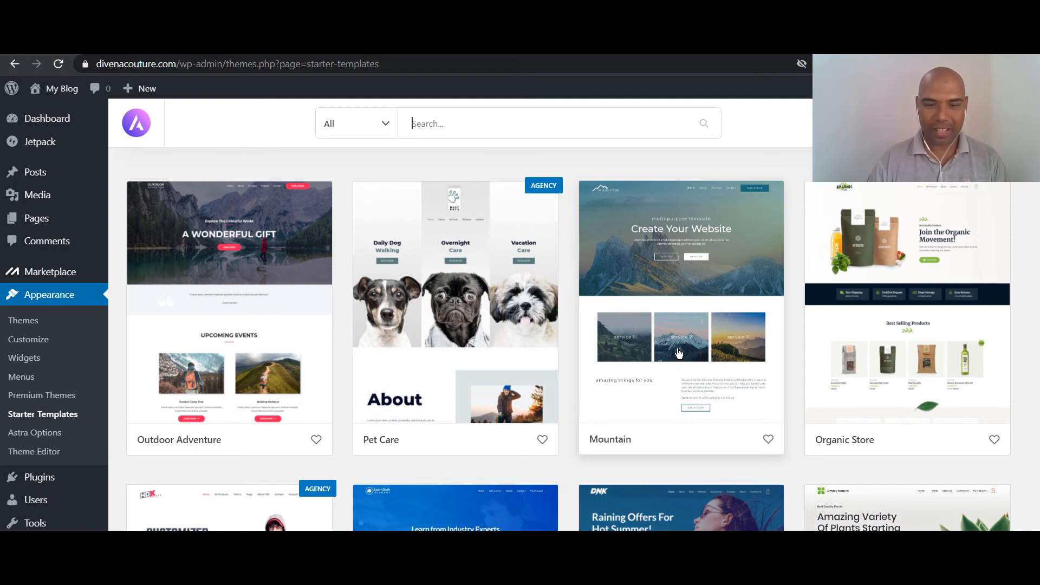
{"action": "scroll", "coordinate": [680, 361], "scroll_direction": "down", "scroll_amount": 3}
{"action": "scroll", "coordinate": [682, 361], "scroll_direction": "down", "scroll_amount": 2}
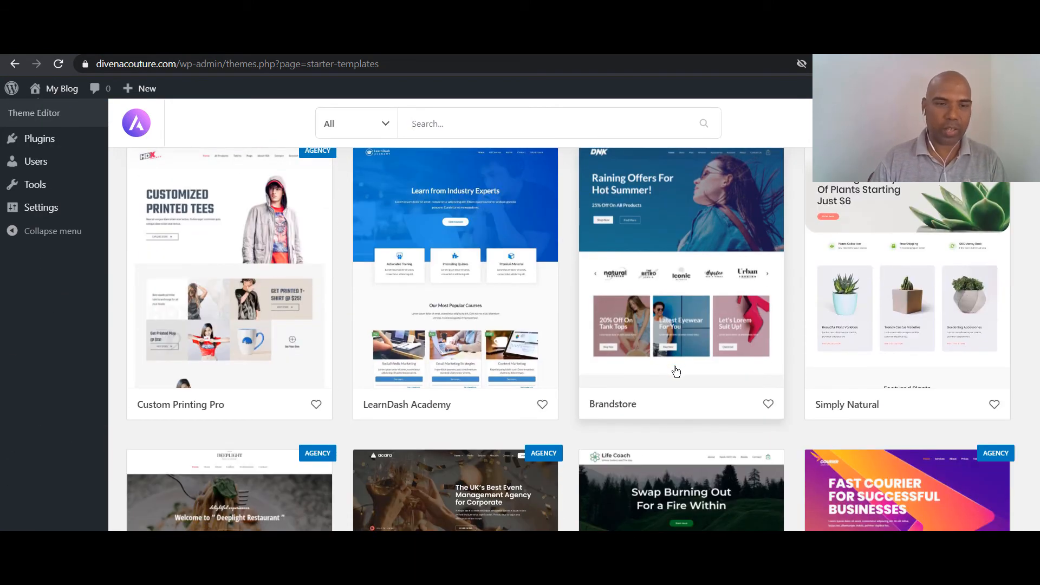
{"action": "scroll", "coordinate": [596, 325], "scroll_direction": "up", "scroll_amount": 5}
{"action": "scroll", "coordinate": [558, 309], "scroll_direction": "down", "scroll_amount": 3}
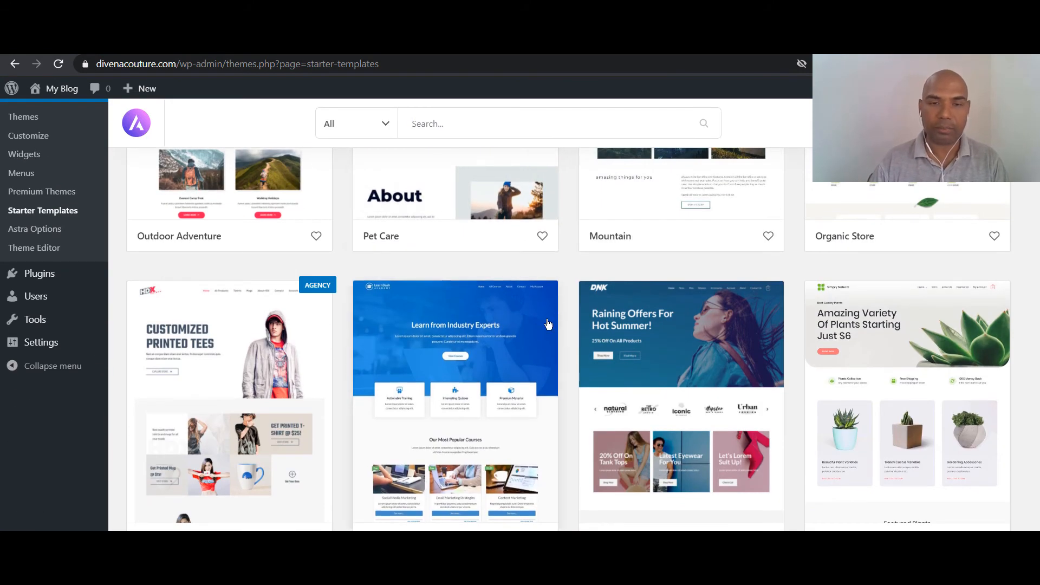
{"action": "scroll", "coordinate": [412, 341], "scroll_direction": "up", "scroll_amount": 3}
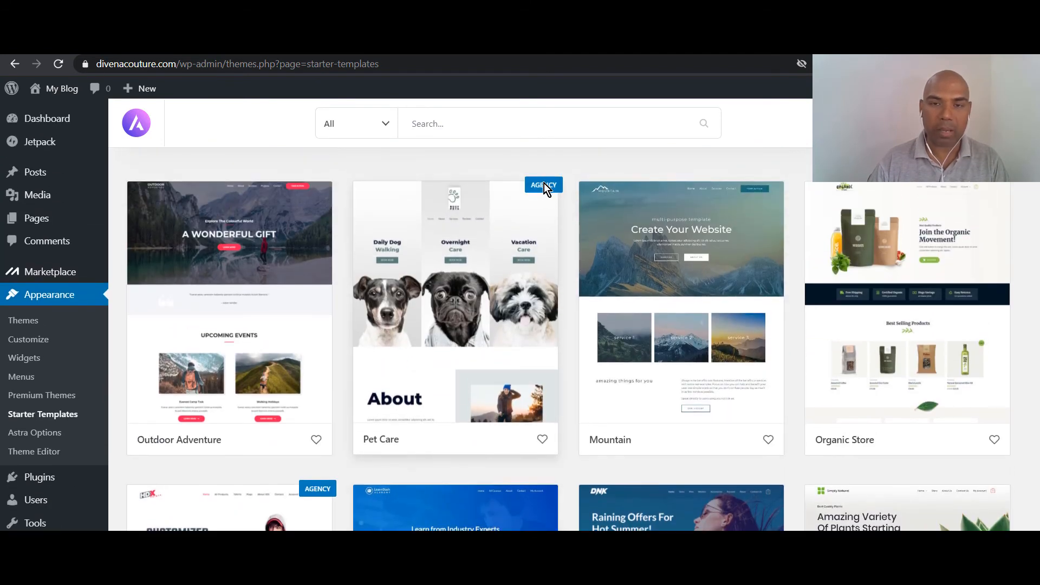
{"action": "scroll", "coordinate": [536, 243], "scroll_direction": "down", "scroll_amount": 3}
{"action": "scroll", "coordinate": [525, 291], "scroll_direction": "up", "scroll_amount": 3}
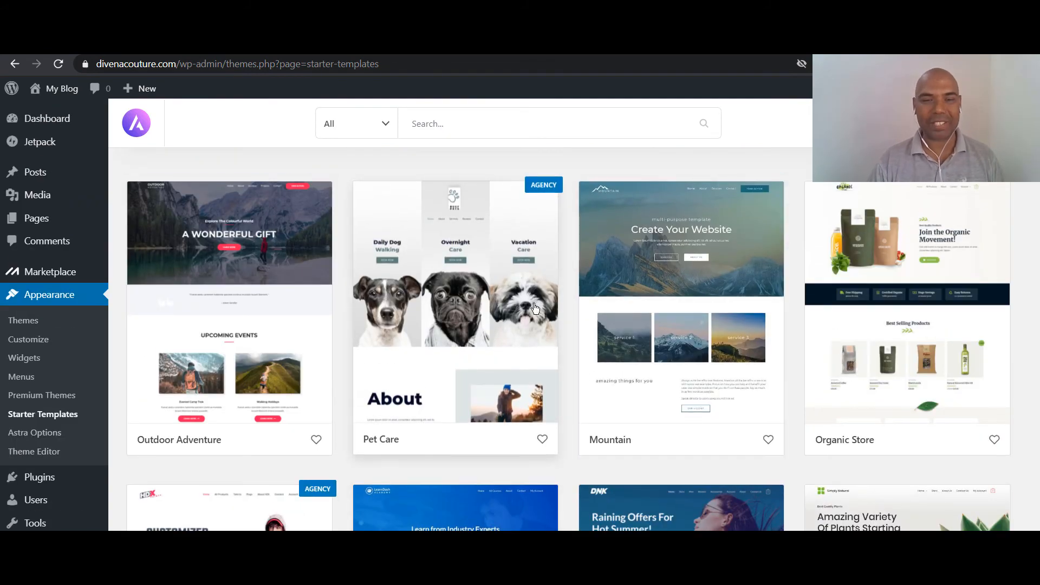
{"action": "scroll", "coordinate": [536, 305], "scroll_direction": "down", "scroll_amount": 5}
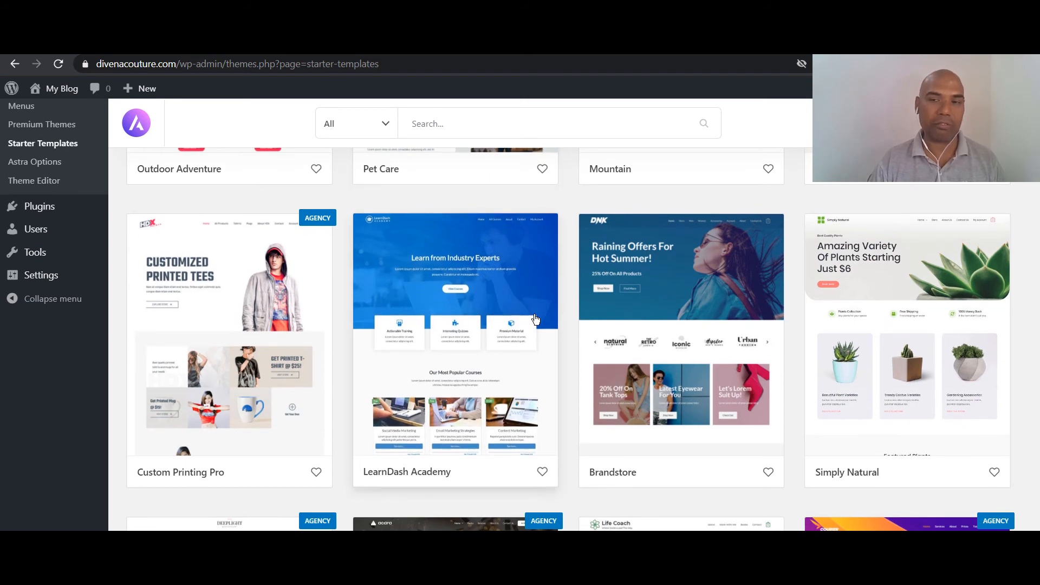
{"action": "scroll", "coordinate": [535, 319], "scroll_direction": "down", "scroll_amount": 4}
{"action": "scroll", "coordinate": [535, 320], "scroll_direction": "up", "scroll_amount": 4}
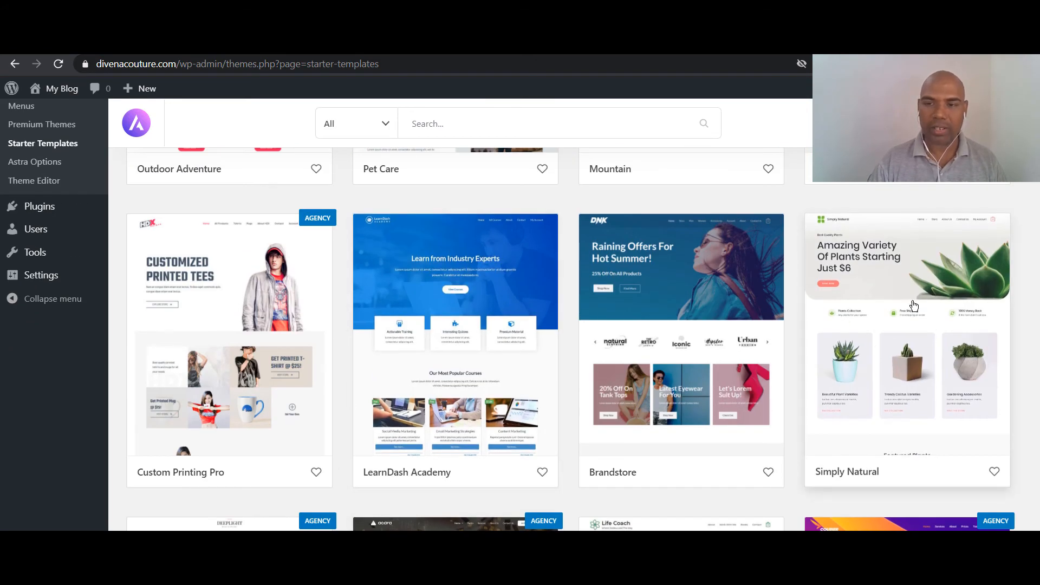
{"action": "scroll", "coordinate": [717, 292], "scroll_direction": "down", "scroll_amount": 7}
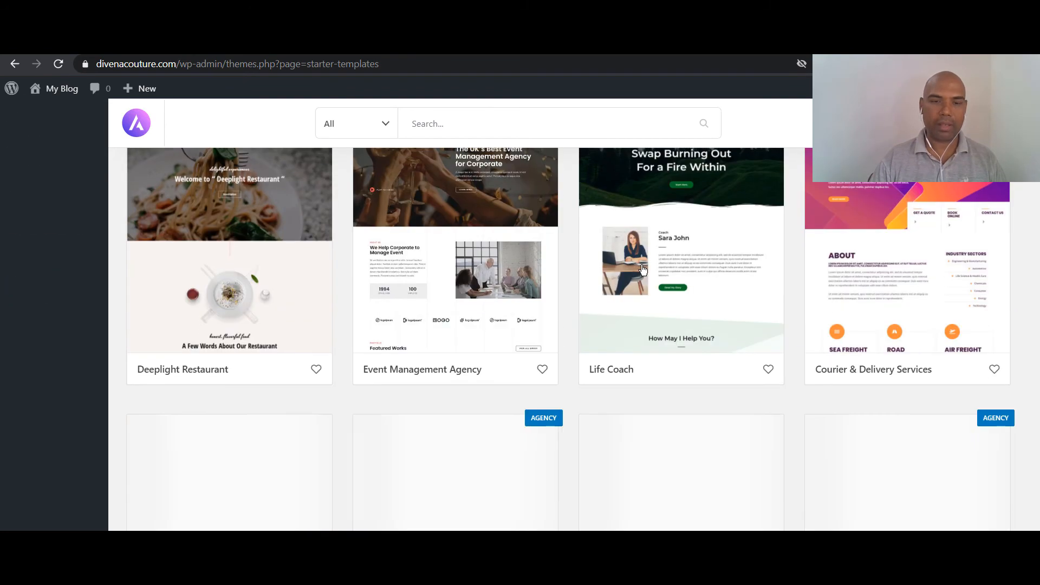
{"action": "scroll", "coordinate": [643, 273], "scroll_direction": "up", "scroll_amount": 2}
{"action": "scroll", "coordinate": [643, 279], "scroll_direction": "down", "scroll_amount": 3}
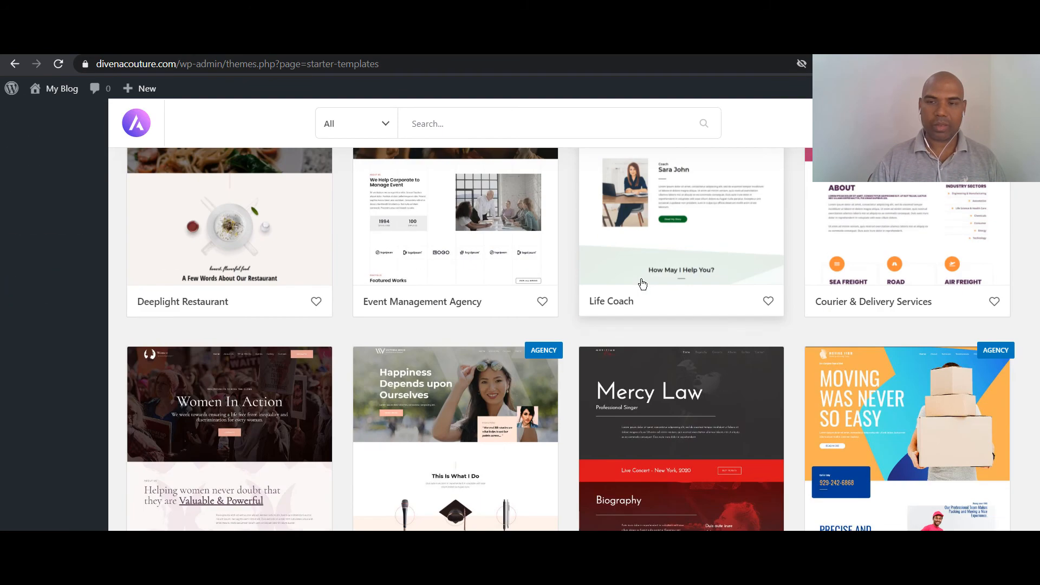
{"action": "scroll", "coordinate": [643, 283], "scroll_direction": "down", "scroll_amount": 2}
{"action": "scroll", "coordinate": [694, 328], "scroll_direction": "down", "scroll_amount": 4}
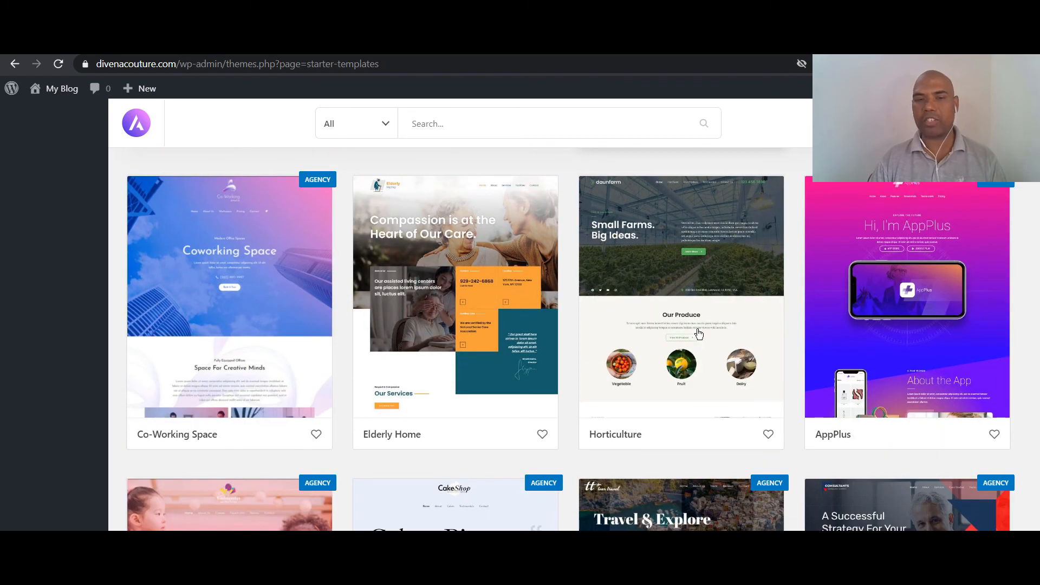
{"action": "scroll", "coordinate": [699, 333], "scroll_direction": "down", "scroll_amount": 5}
{"action": "scroll", "coordinate": [701, 335], "scroll_direction": "down", "scroll_amount": 3}
{"action": "scroll", "coordinate": [701, 337], "scroll_direction": "up", "scroll_amount": 20}
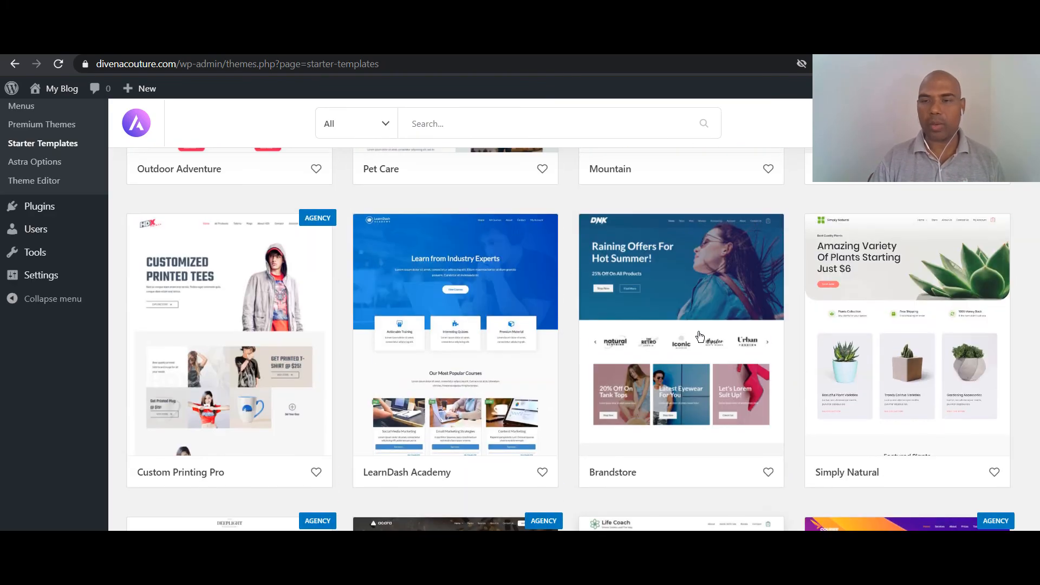
Step: Import the complete Simply Natural starter site, including customizer settings, widgets, required plugins and content
{"action": "left_click", "coordinate": [883, 285]}
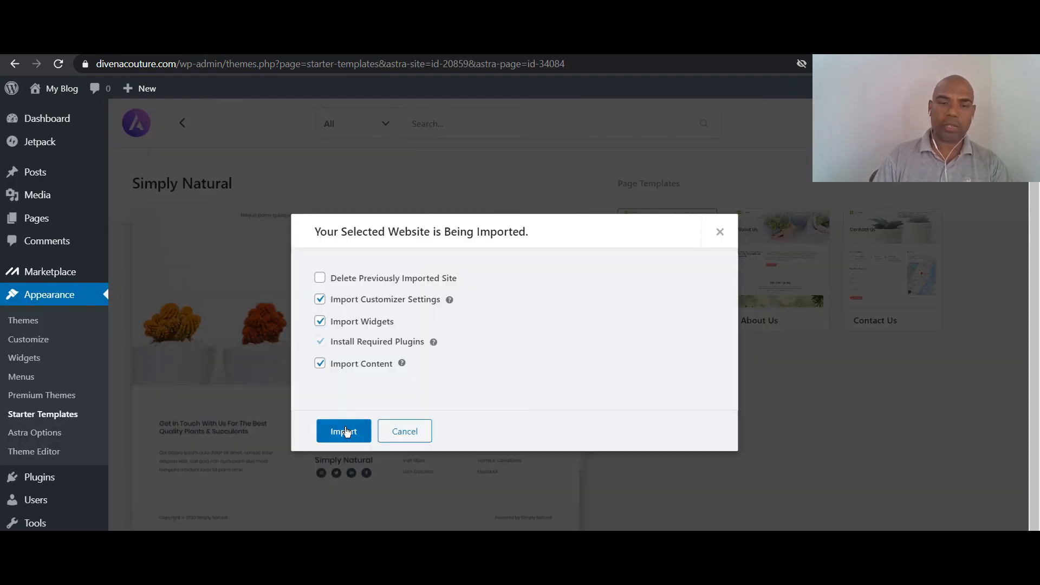
{"action": "left_click", "coordinate": [346, 431]}
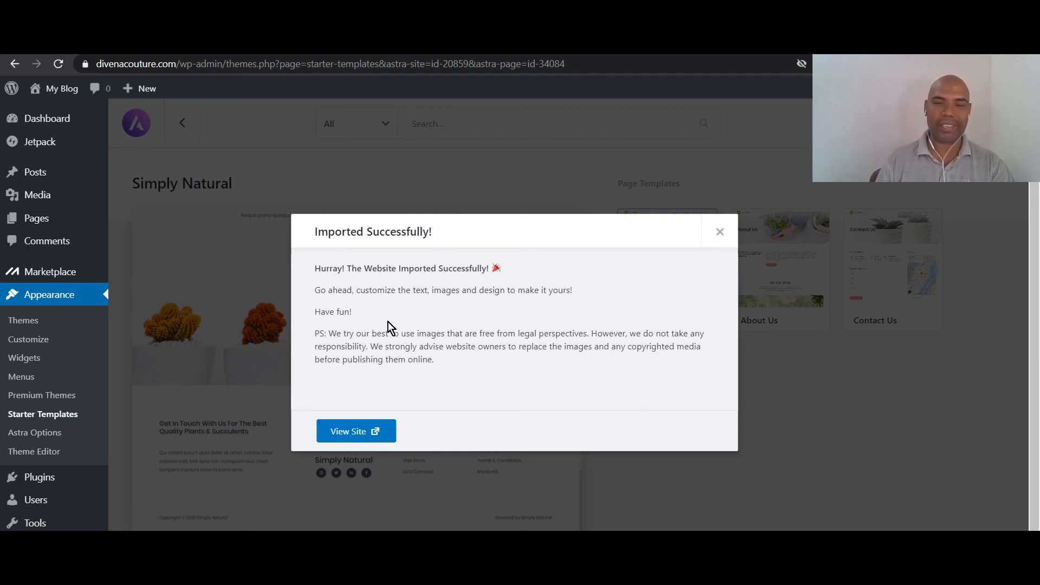
Step: Reload the live site and look through the imported home page, then dismiss the import dialog in the dashboard
{"action": "left_click", "coordinate": [376, 433]}
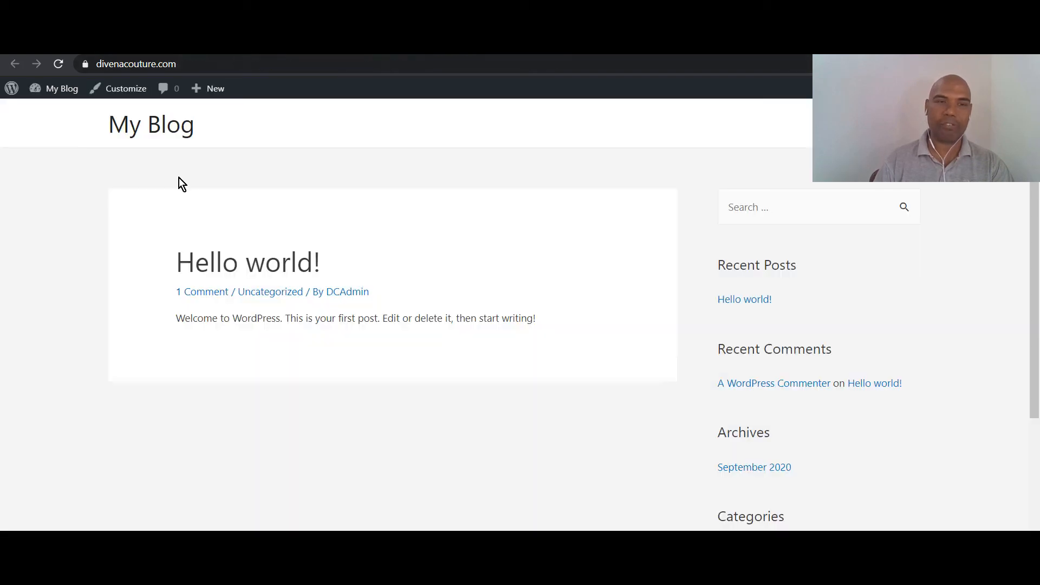
{"action": "right_click", "coordinate": [273, 169]}
{"action": "left_click", "coordinate": [296, 212]}
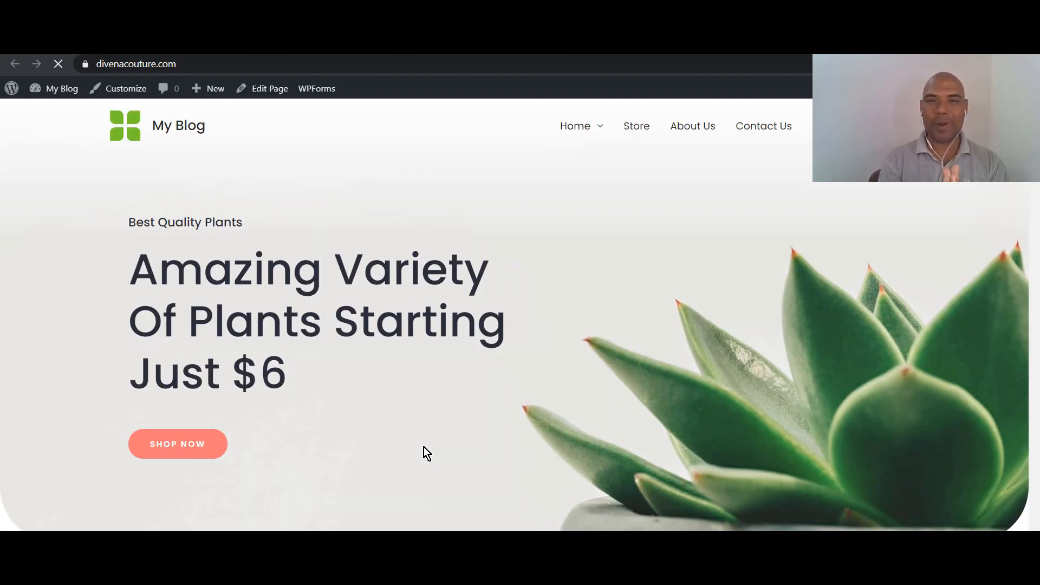
{"action": "scroll", "coordinate": [638, 319], "scroll_direction": "down", "scroll_amount": 6}
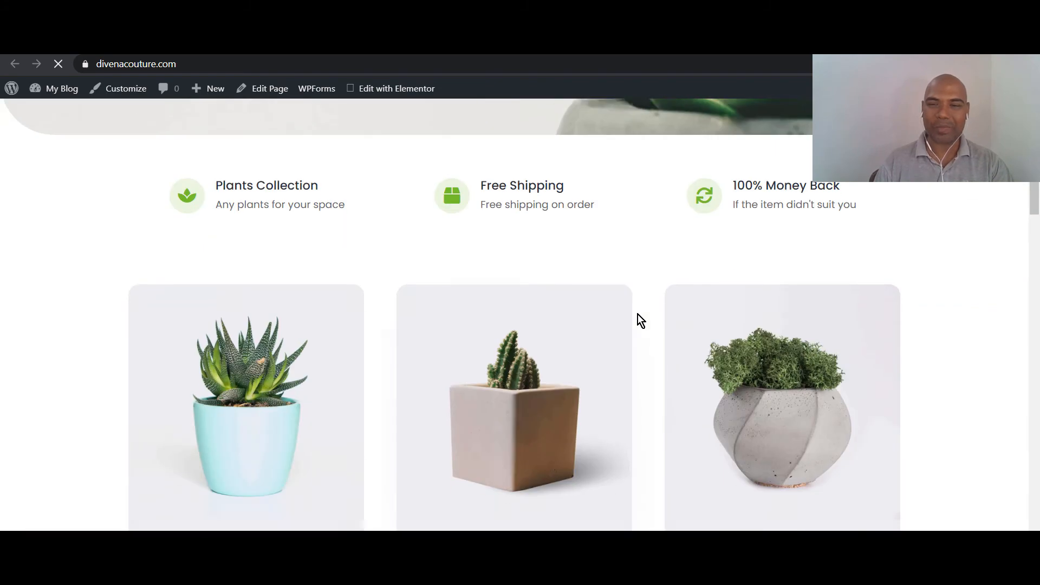
{"action": "scroll", "coordinate": [640, 317], "scroll_direction": "down", "scroll_amount": 15}
{"action": "scroll", "coordinate": [645, 325], "scroll_direction": "down", "scroll_amount": 9}
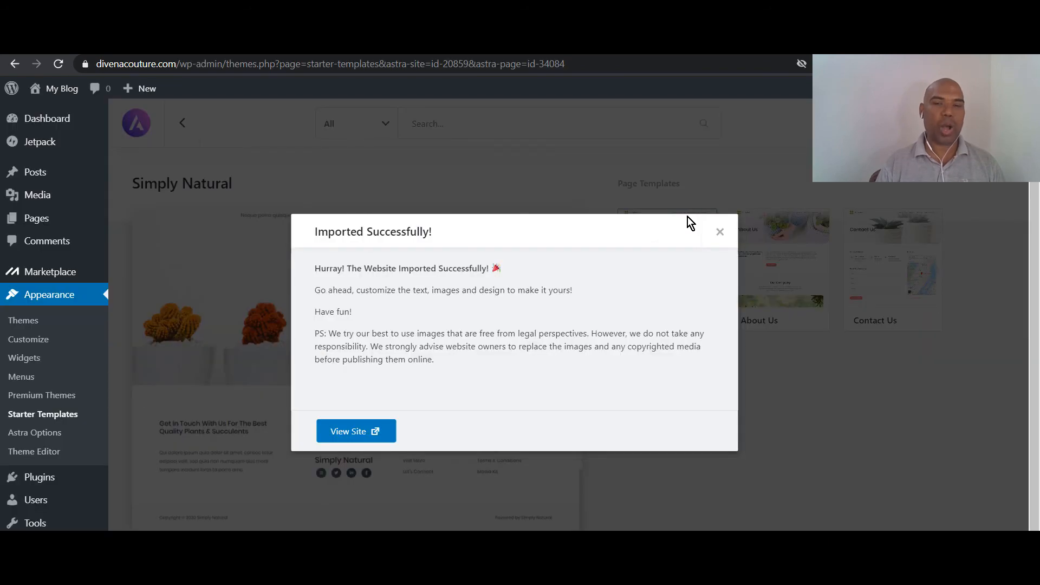
{"action": "left_click", "coordinate": [721, 233]}
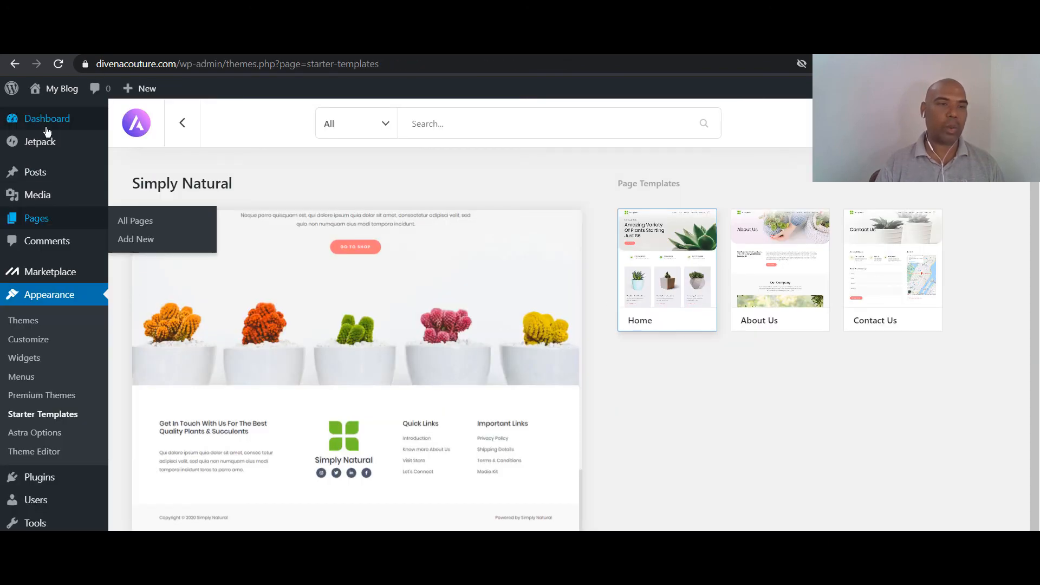